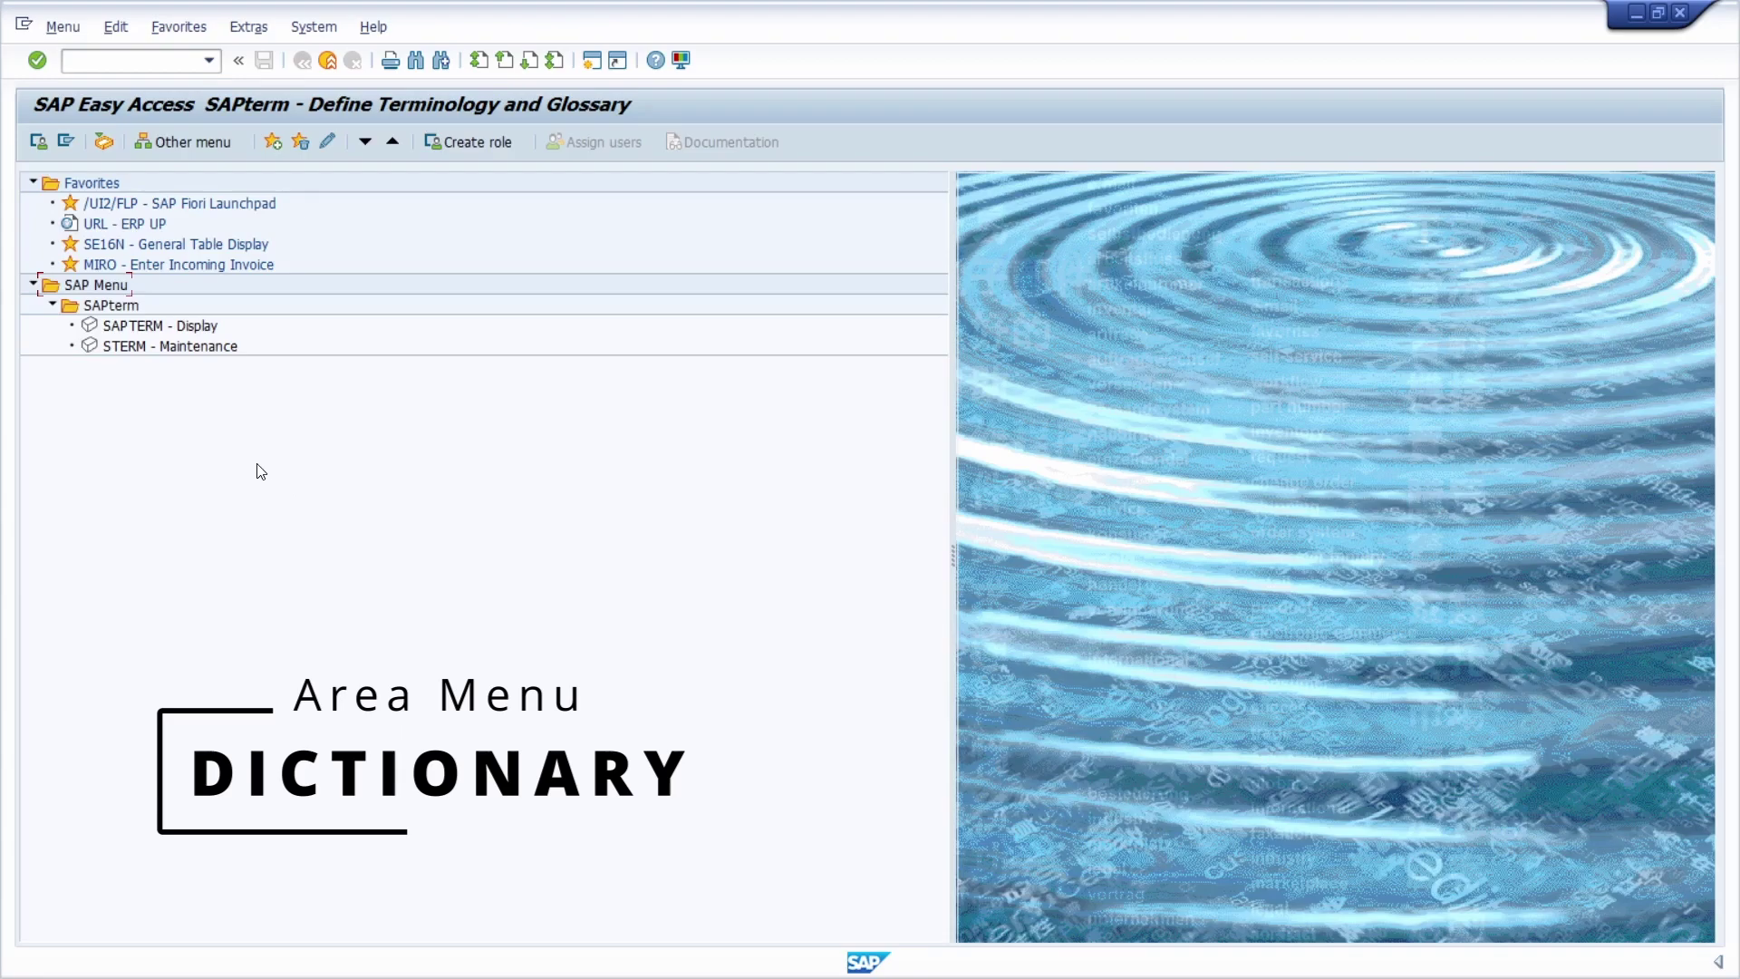
Load the 'dictionary' area menu, expand SAPterm and launch SAPTERM - Display.
{"action": "left_click", "coordinate": [132, 61]}
{"action": "type", "text": "dictionary"}
{"action": "key", "text": "Return"}
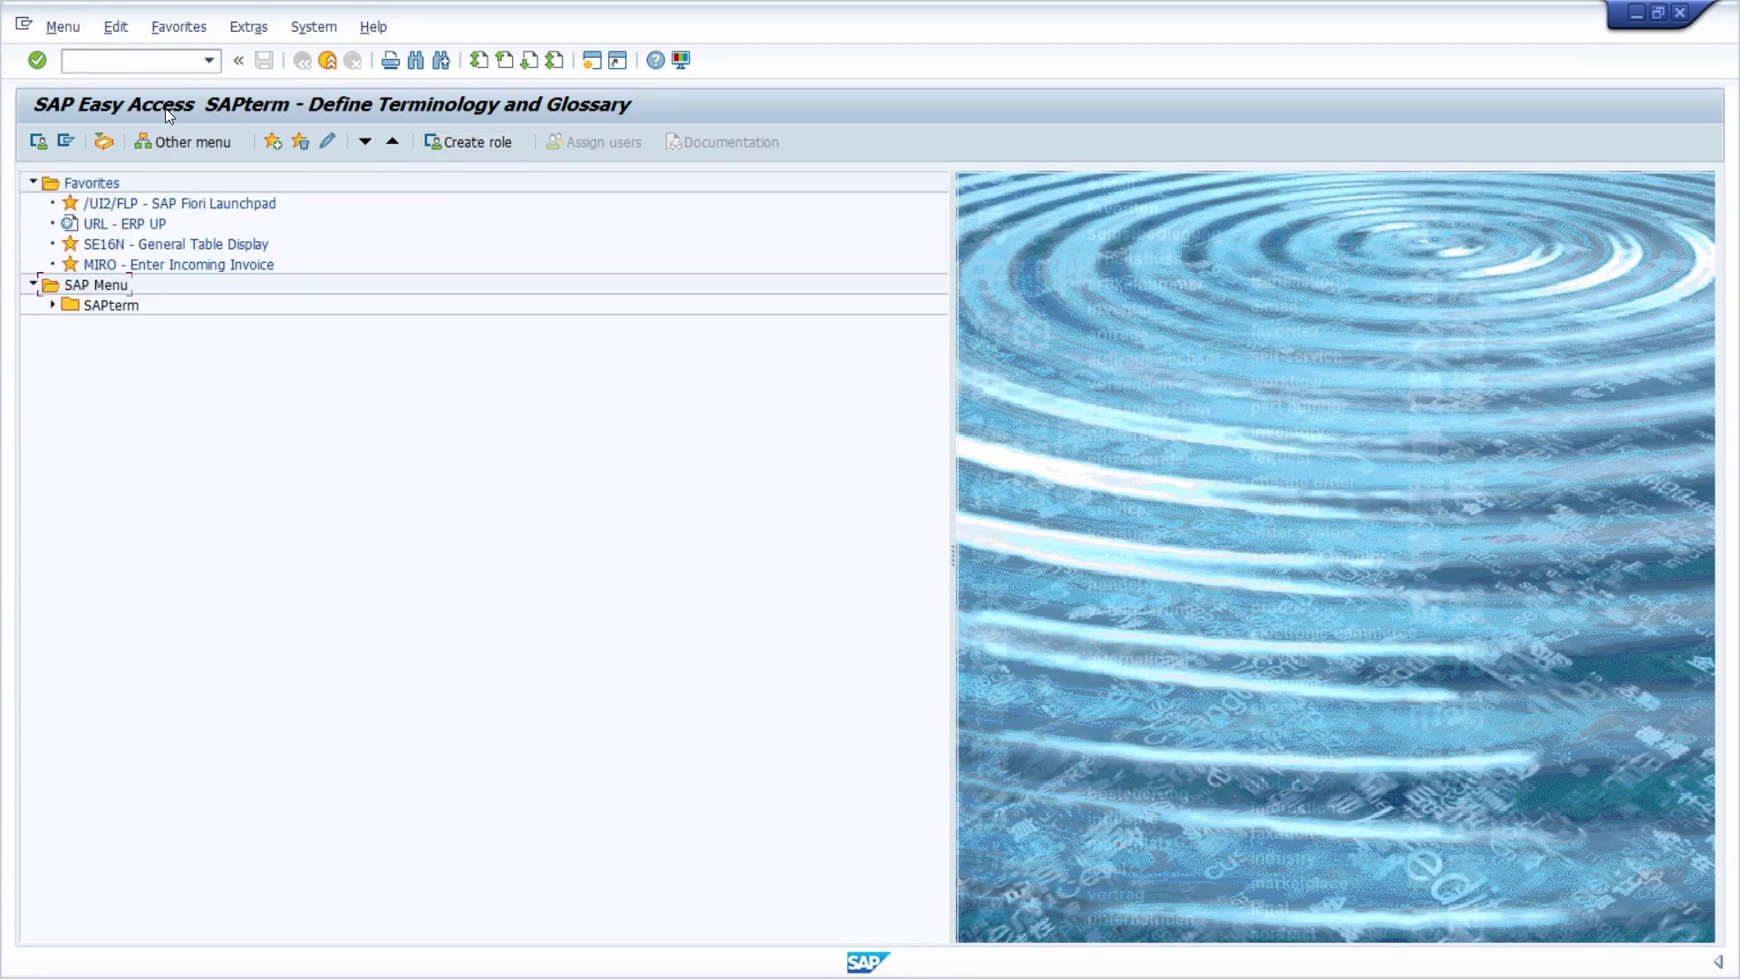
{"action": "left_click", "coordinate": [52, 306]}
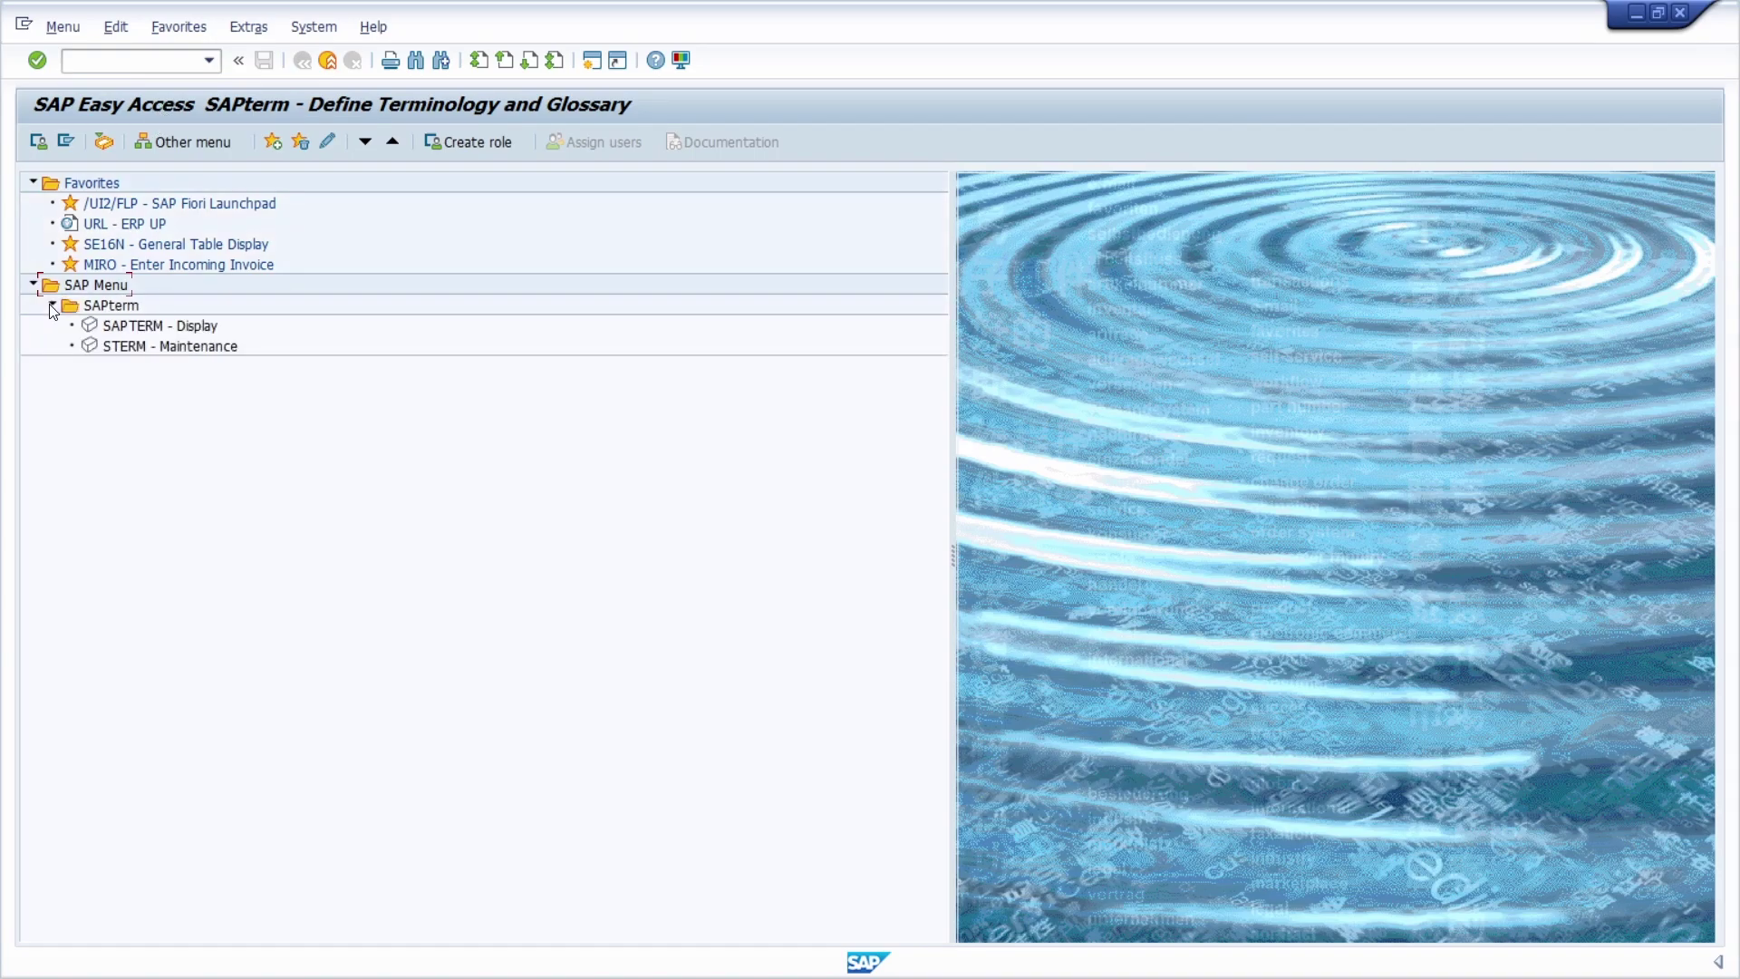
{"action": "double_click", "coordinate": [136, 328]}
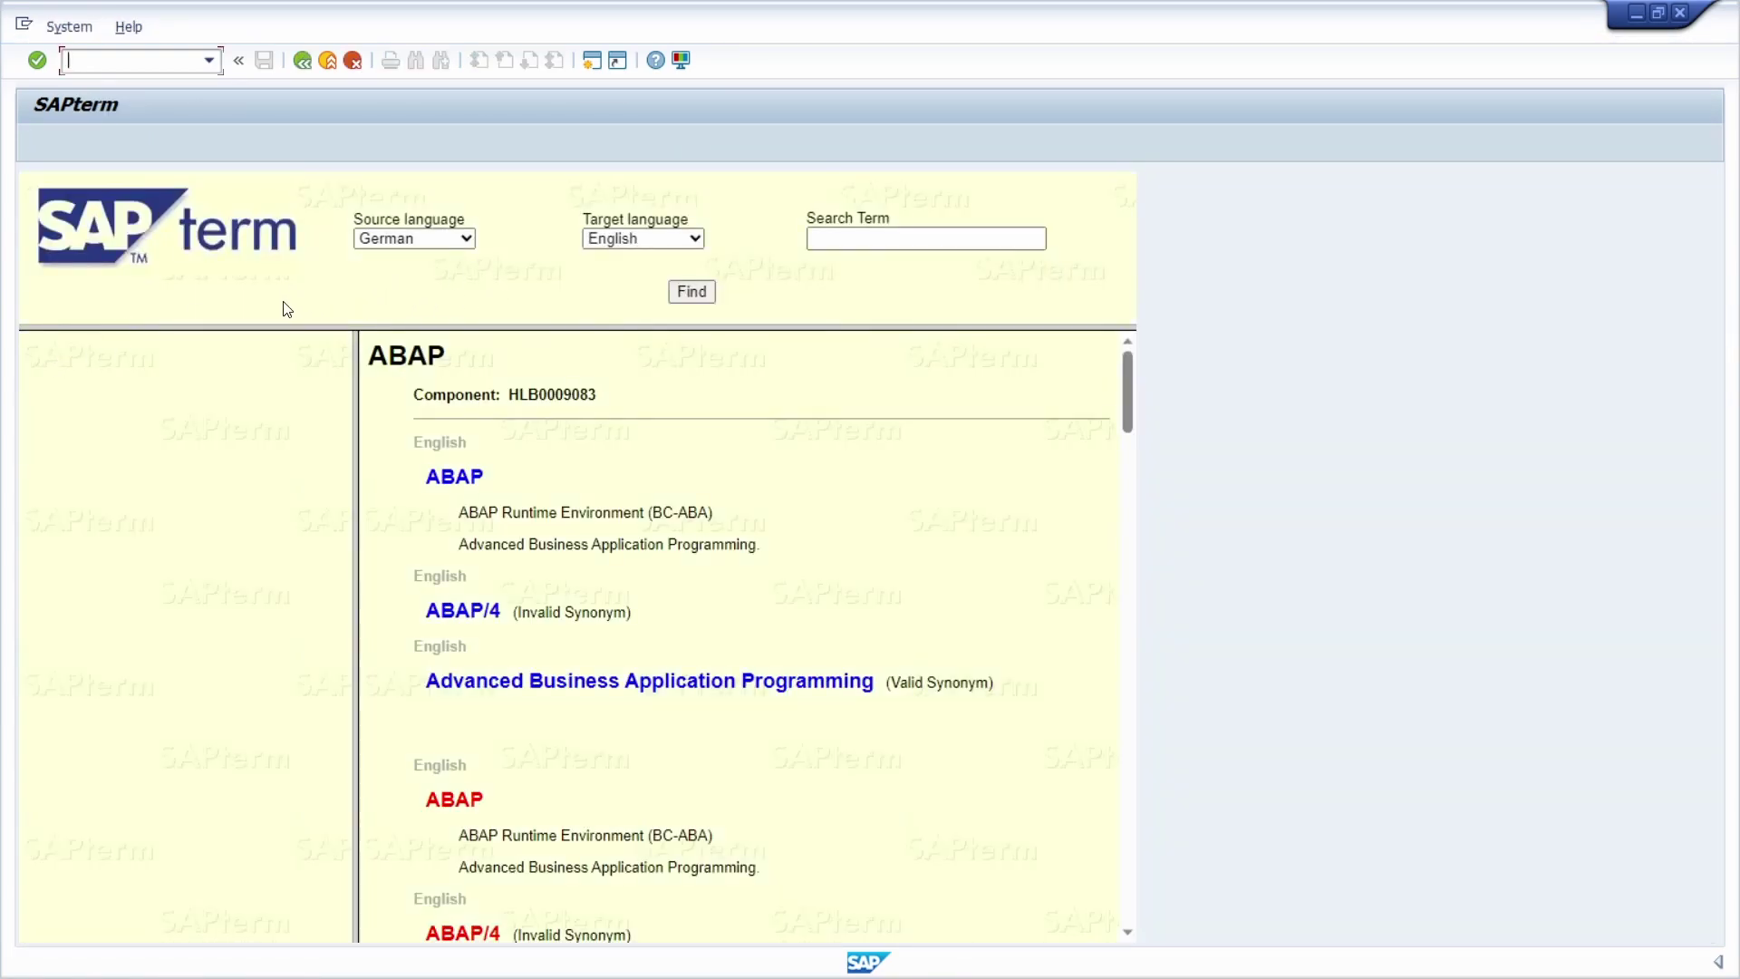
Return to Easy Access and launch STERM - Maintenance for a basic term search.
{"action": "key", "text": "F3"}
{"action": "double_click", "coordinate": [140, 351]}
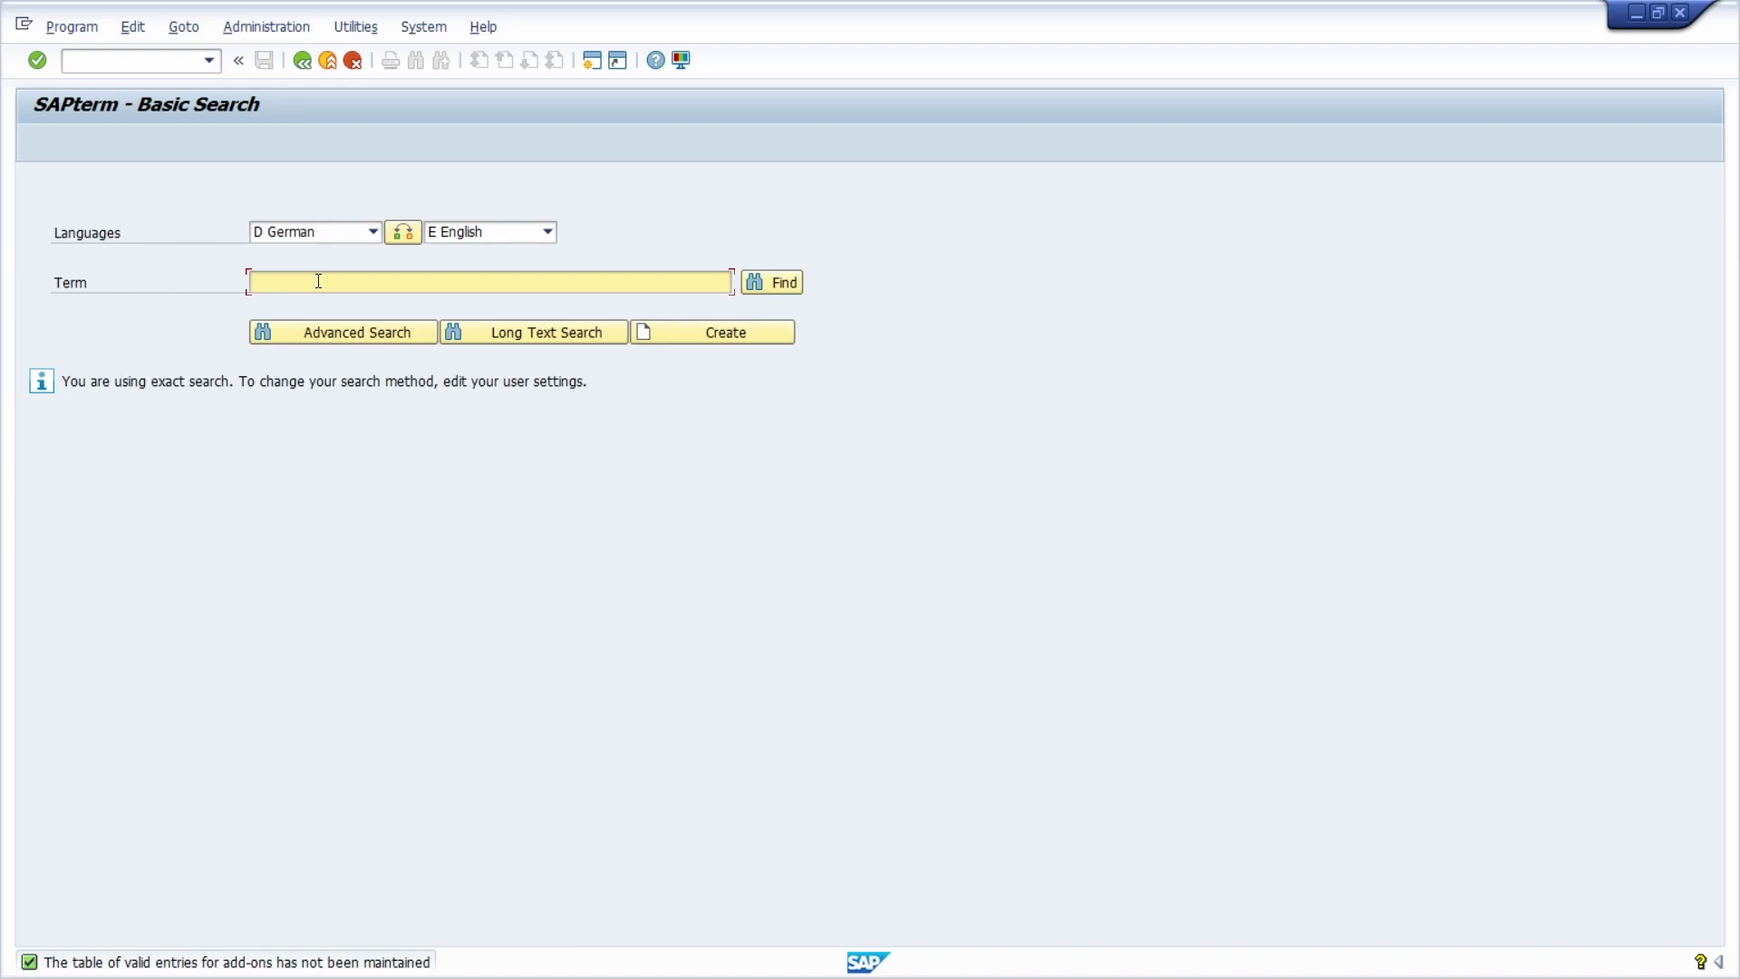
Search 'Company Code' from English to German, getting 43 'Buchungskreis' hits.
{"action": "type", "text": "Company Code"}
{"action": "left_click", "coordinate": [400, 234]}
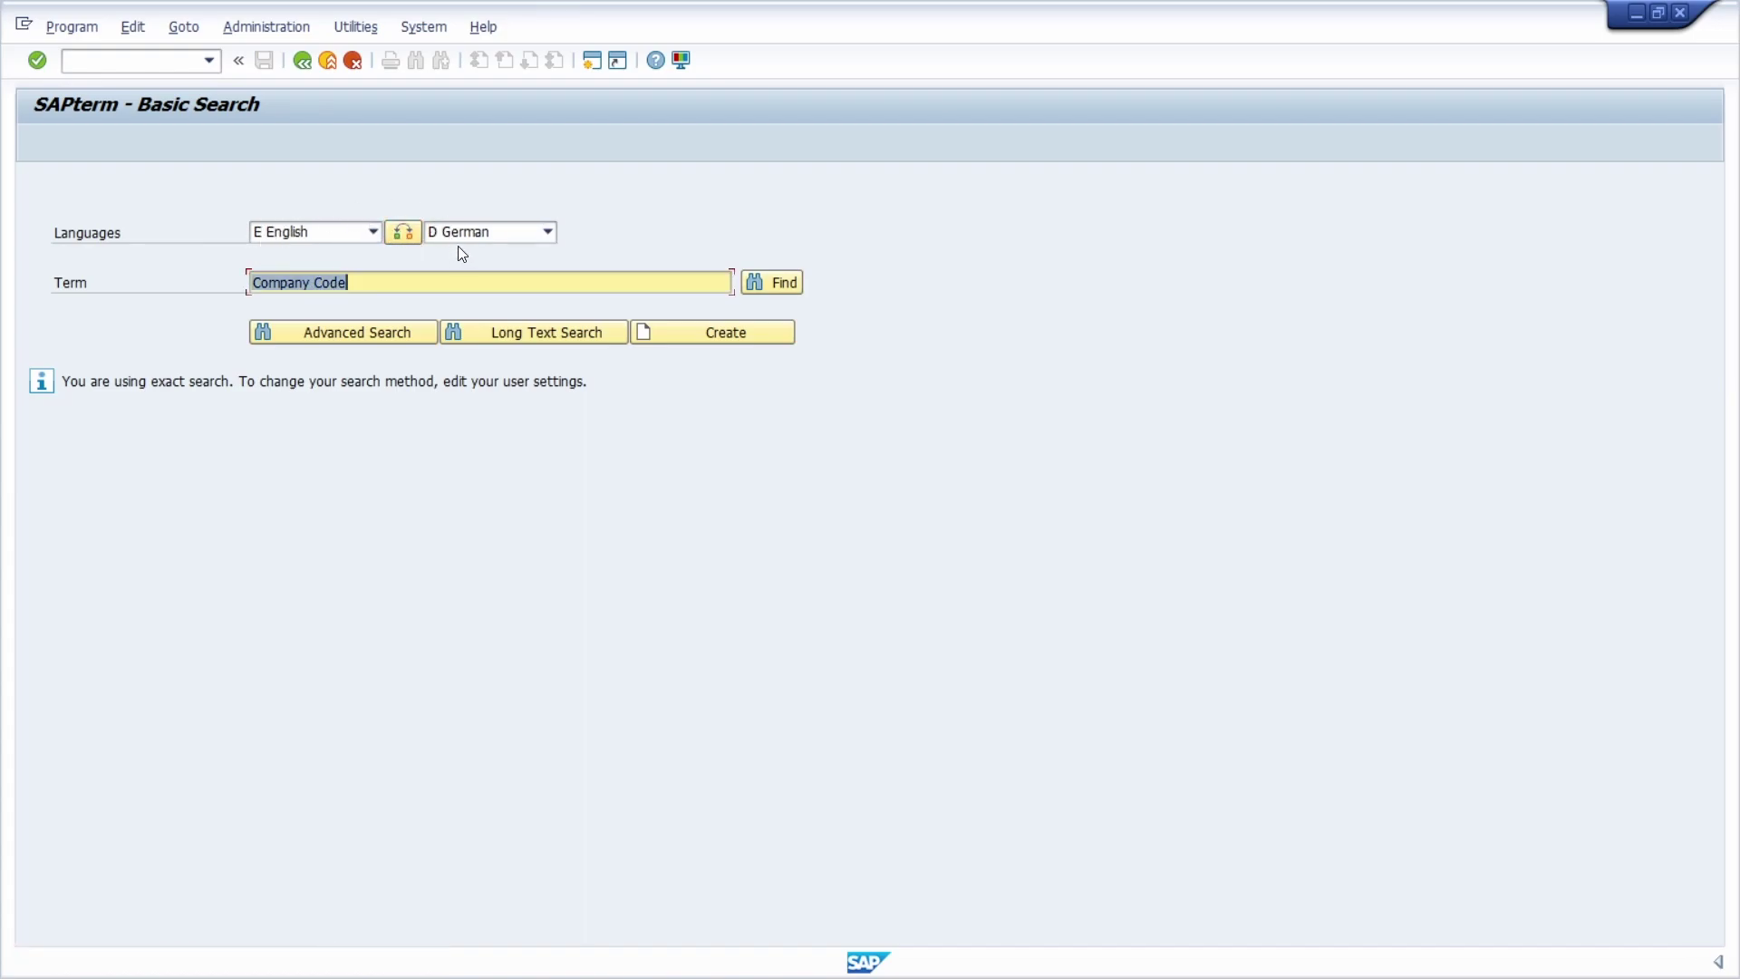
{"action": "left_click", "coordinate": [351, 282]}
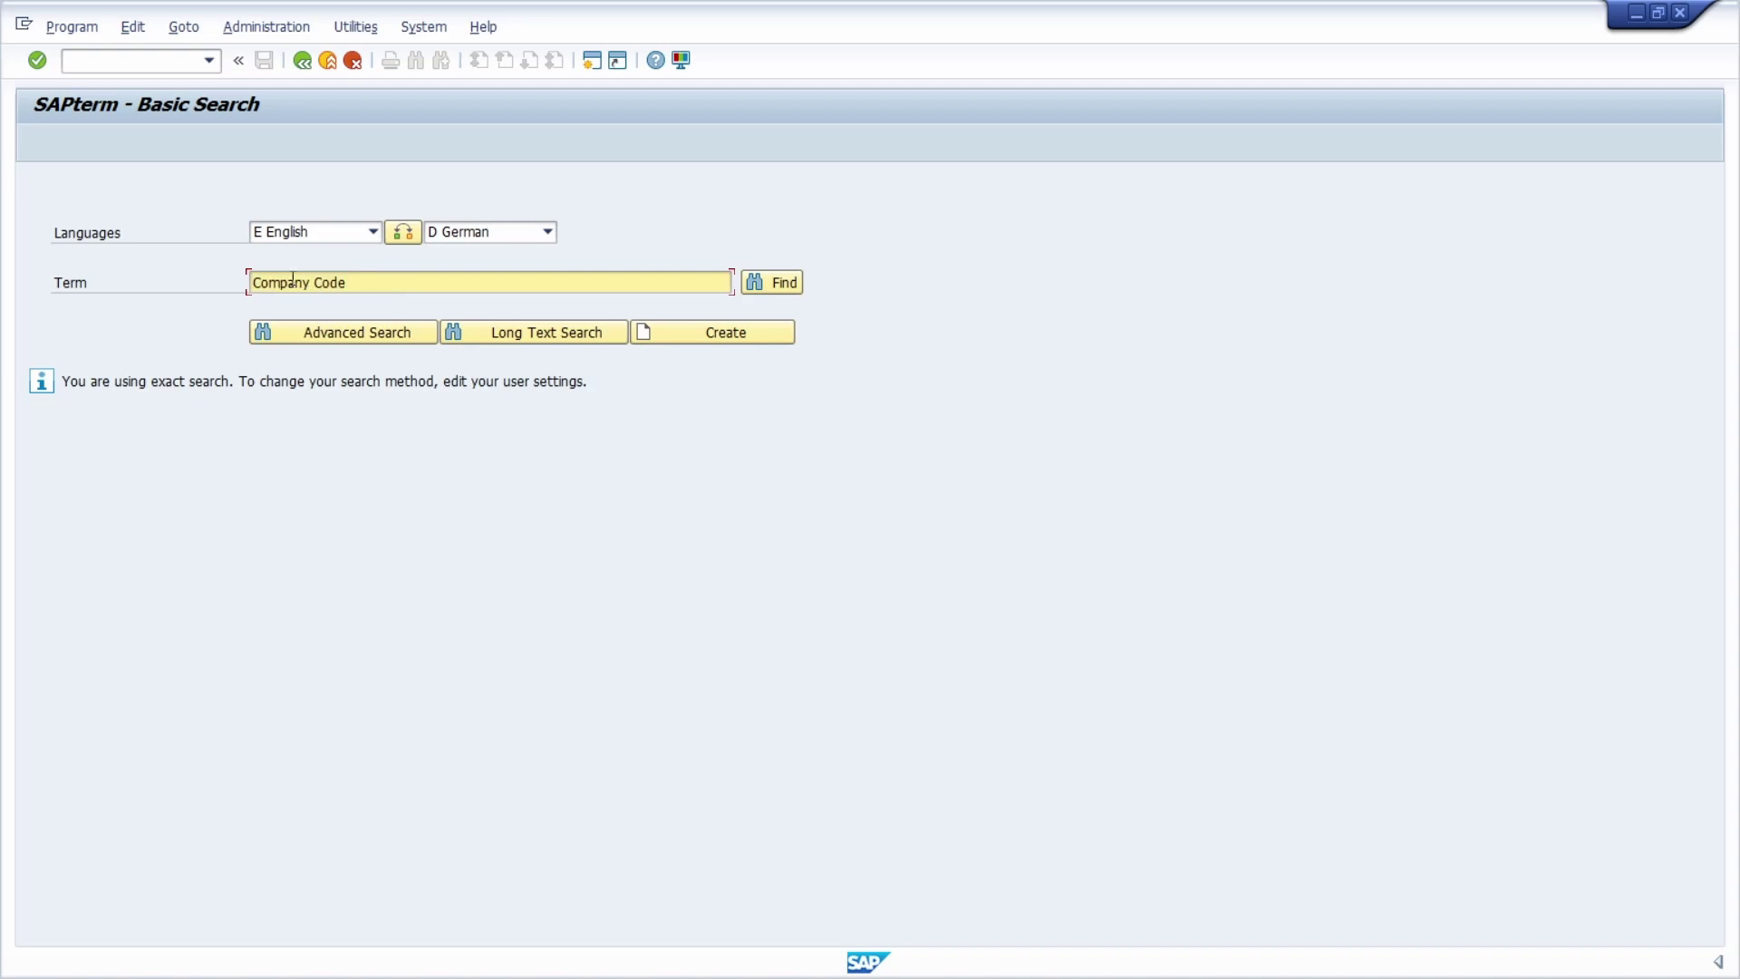
{"action": "left_click", "coordinate": [776, 283]}
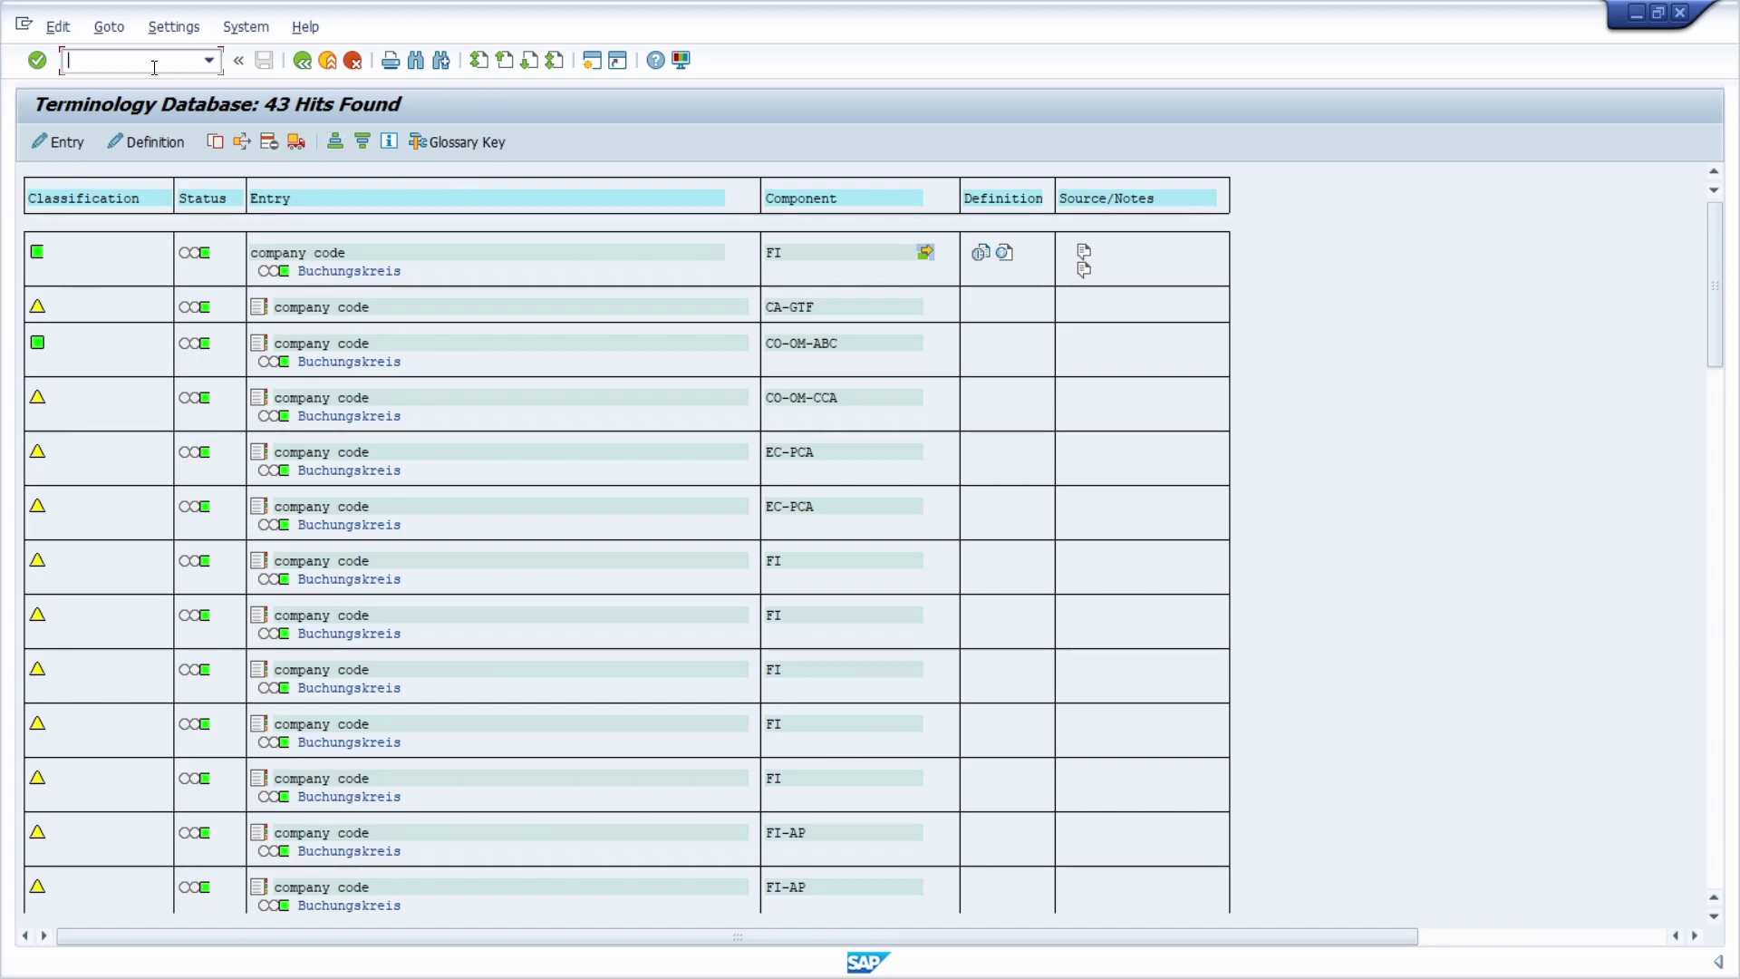
Pass through the SE63 translation editor and open SPRO customizing.
{"action": "type", "text": "/nse63"}
{"action": "key", "text": "Return"}
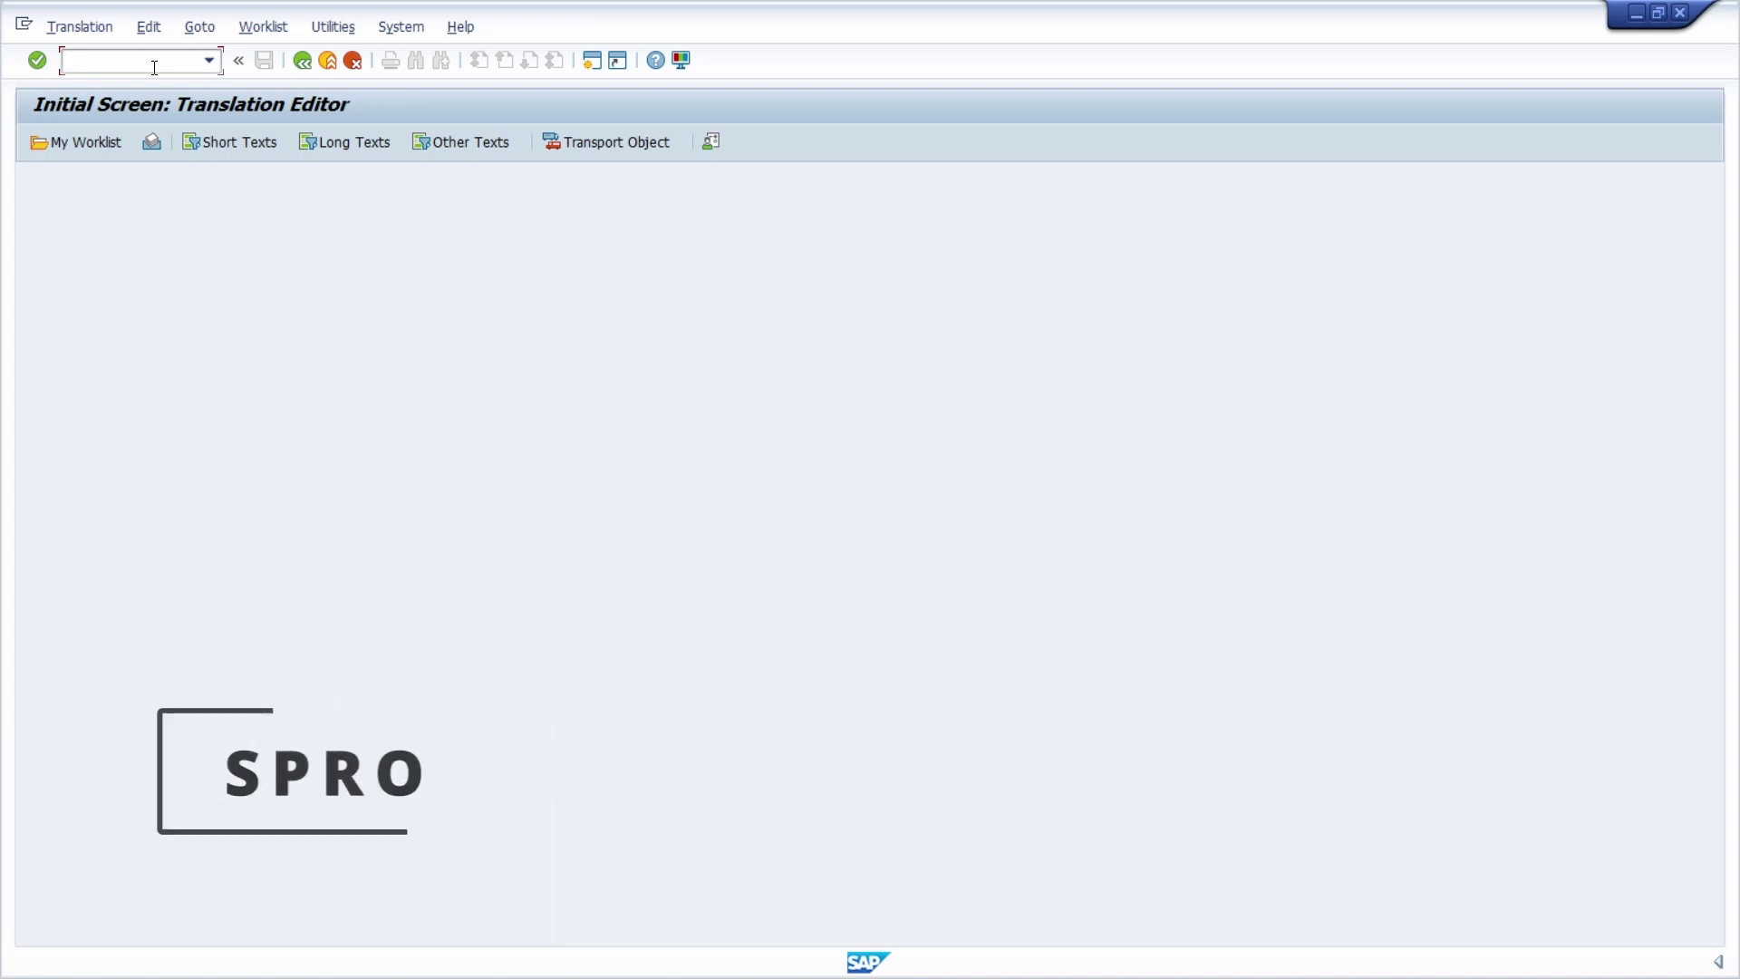
{"action": "type", "text": "/nspro"}
{"action": "key", "text": "Return"}
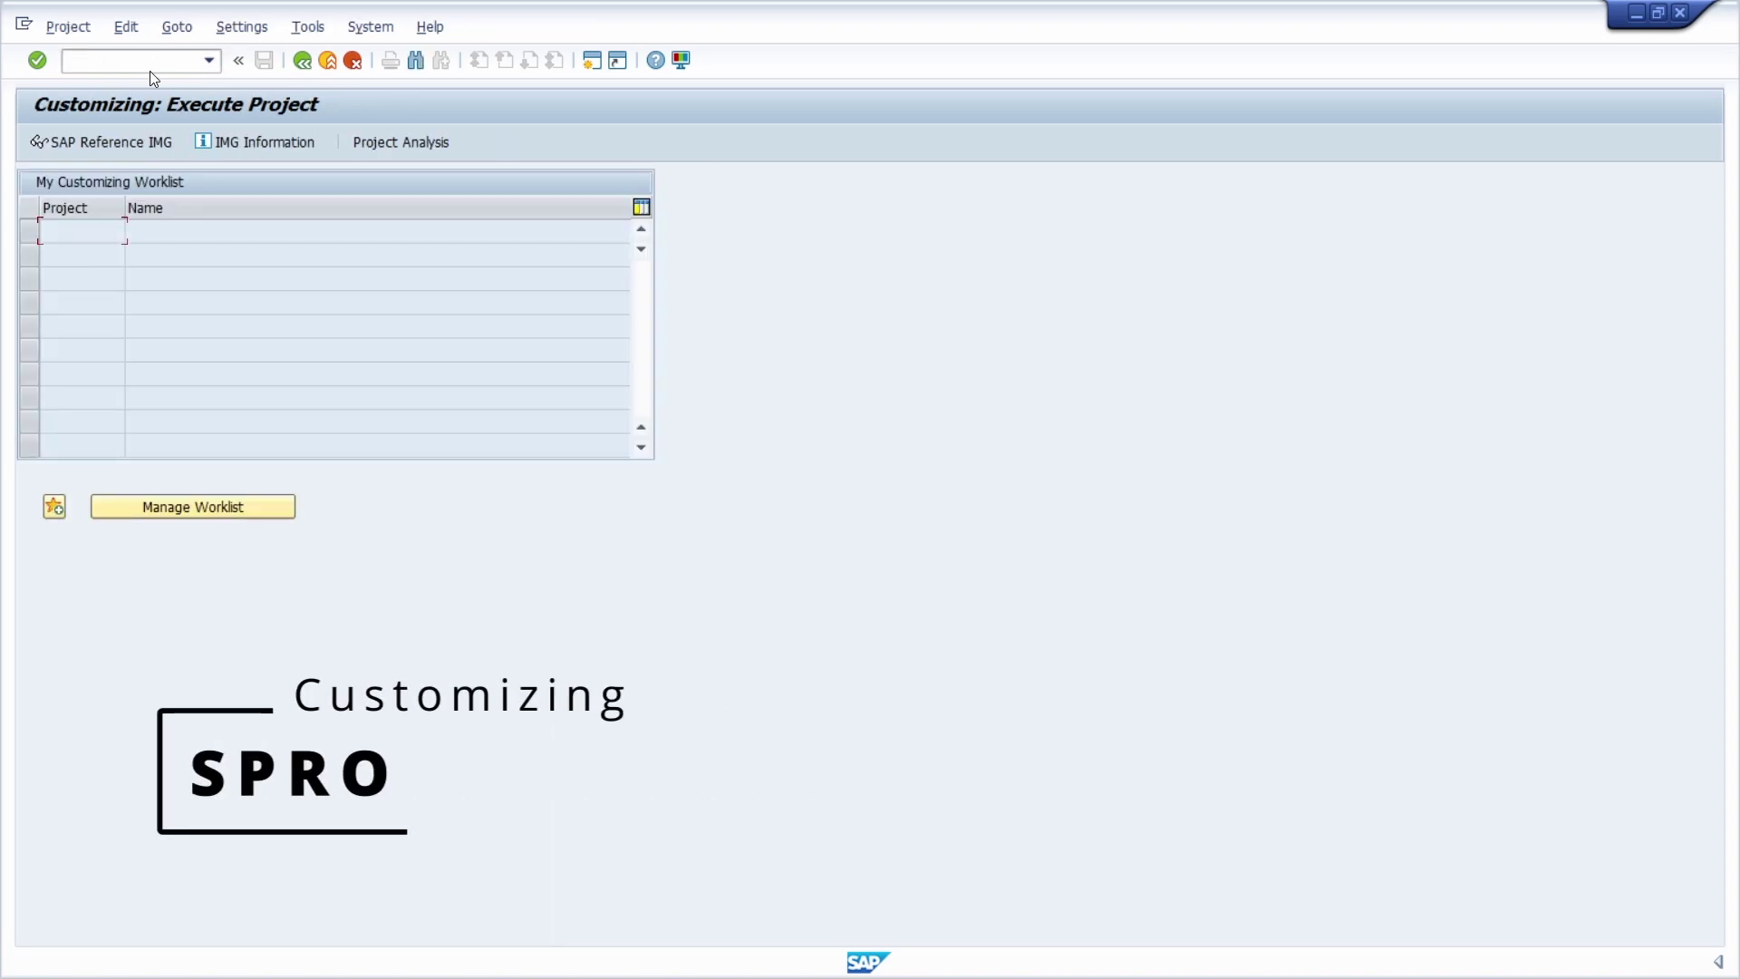
Display the SAP Reference IMG with Technical Data > Language-dependence information shown.
{"action": "left_click", "coordinate": [116, 142]}
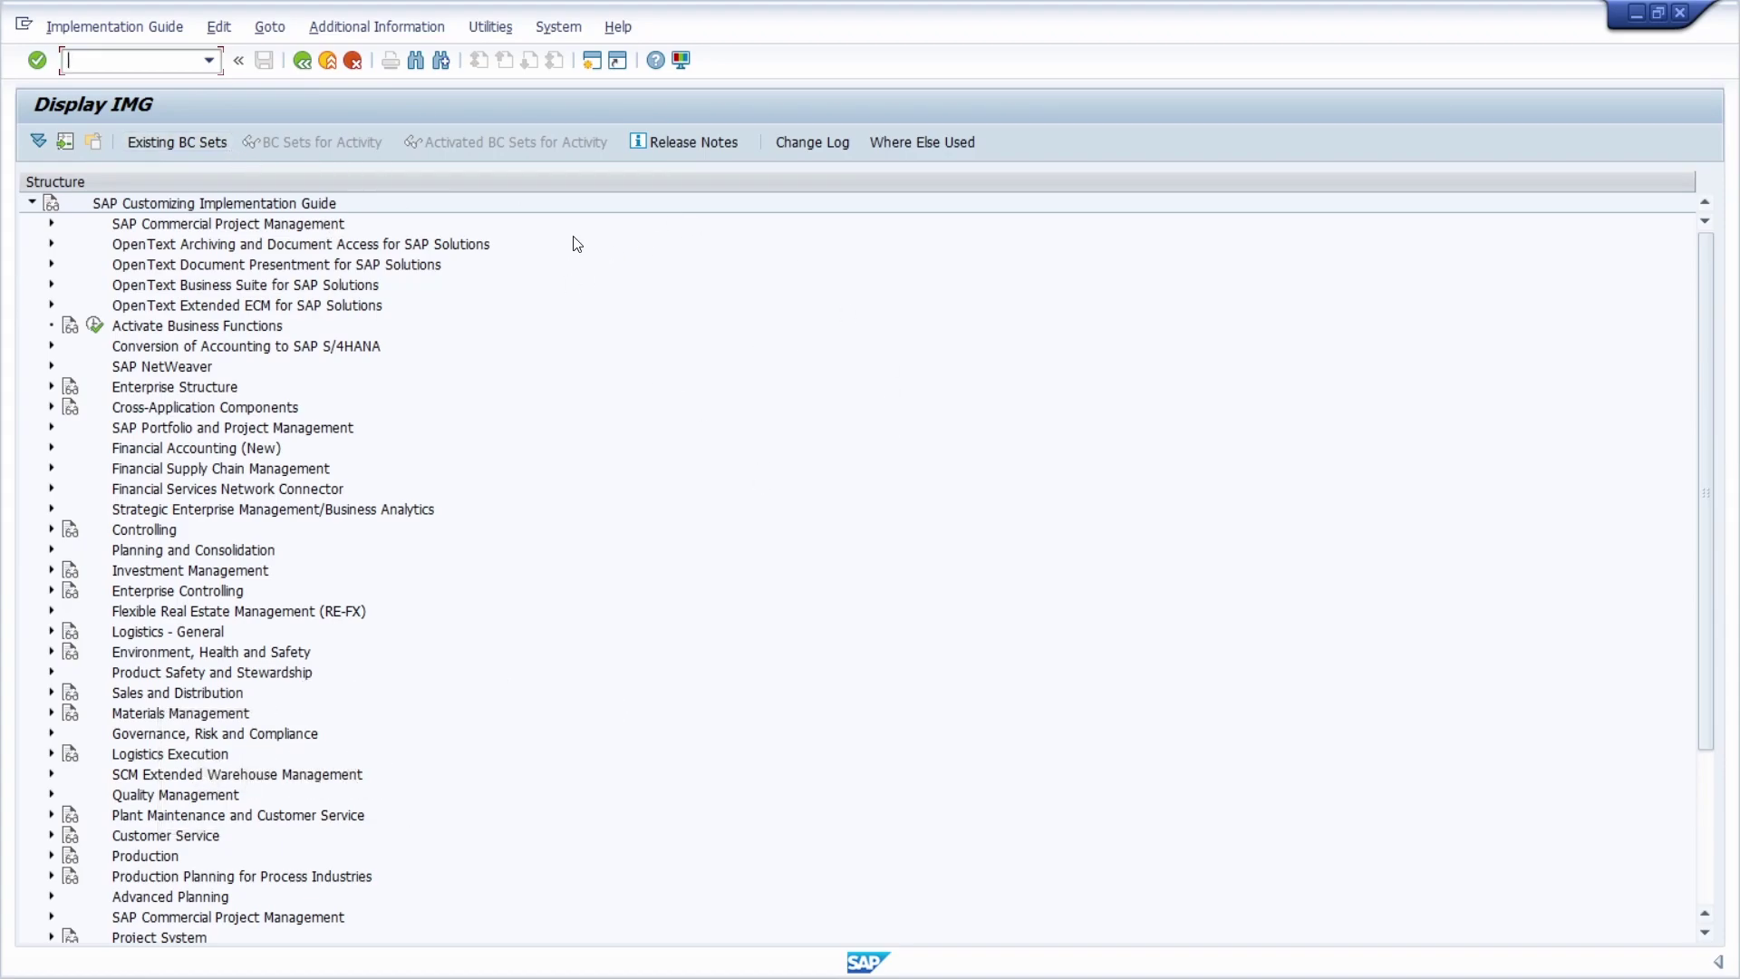
{"action": "left_click", "coordinate": [392, 34]}
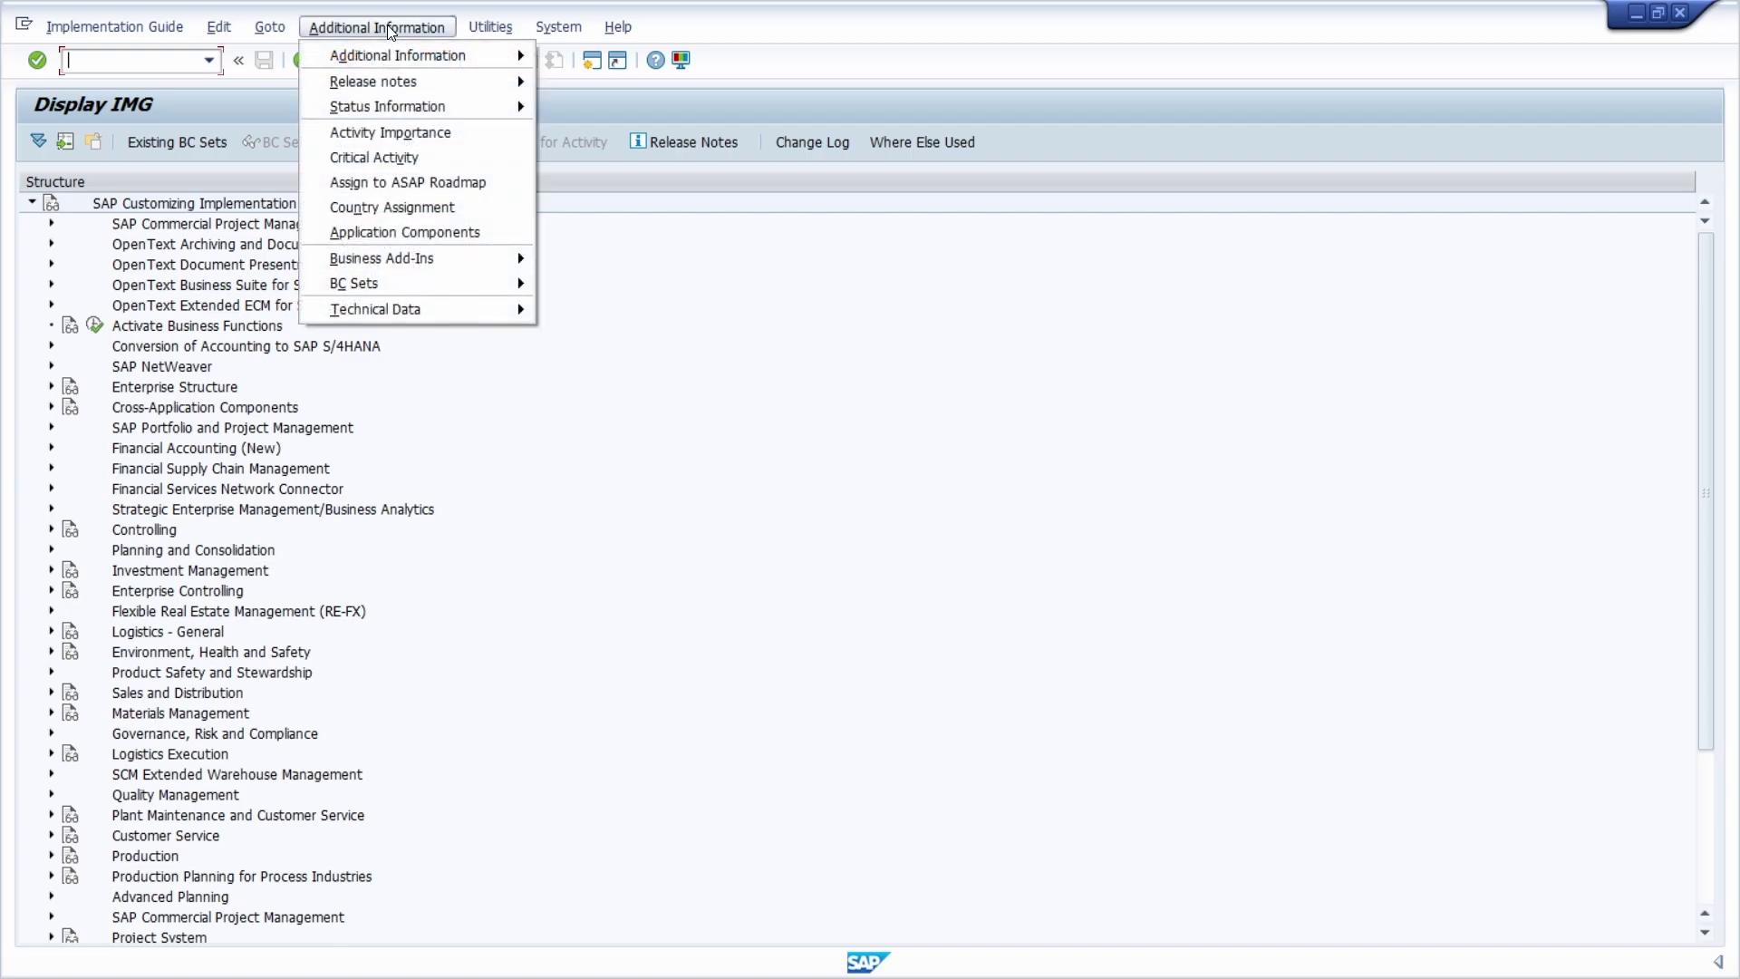
{"action": "mouse_move", "coordinate": [437, 318]}
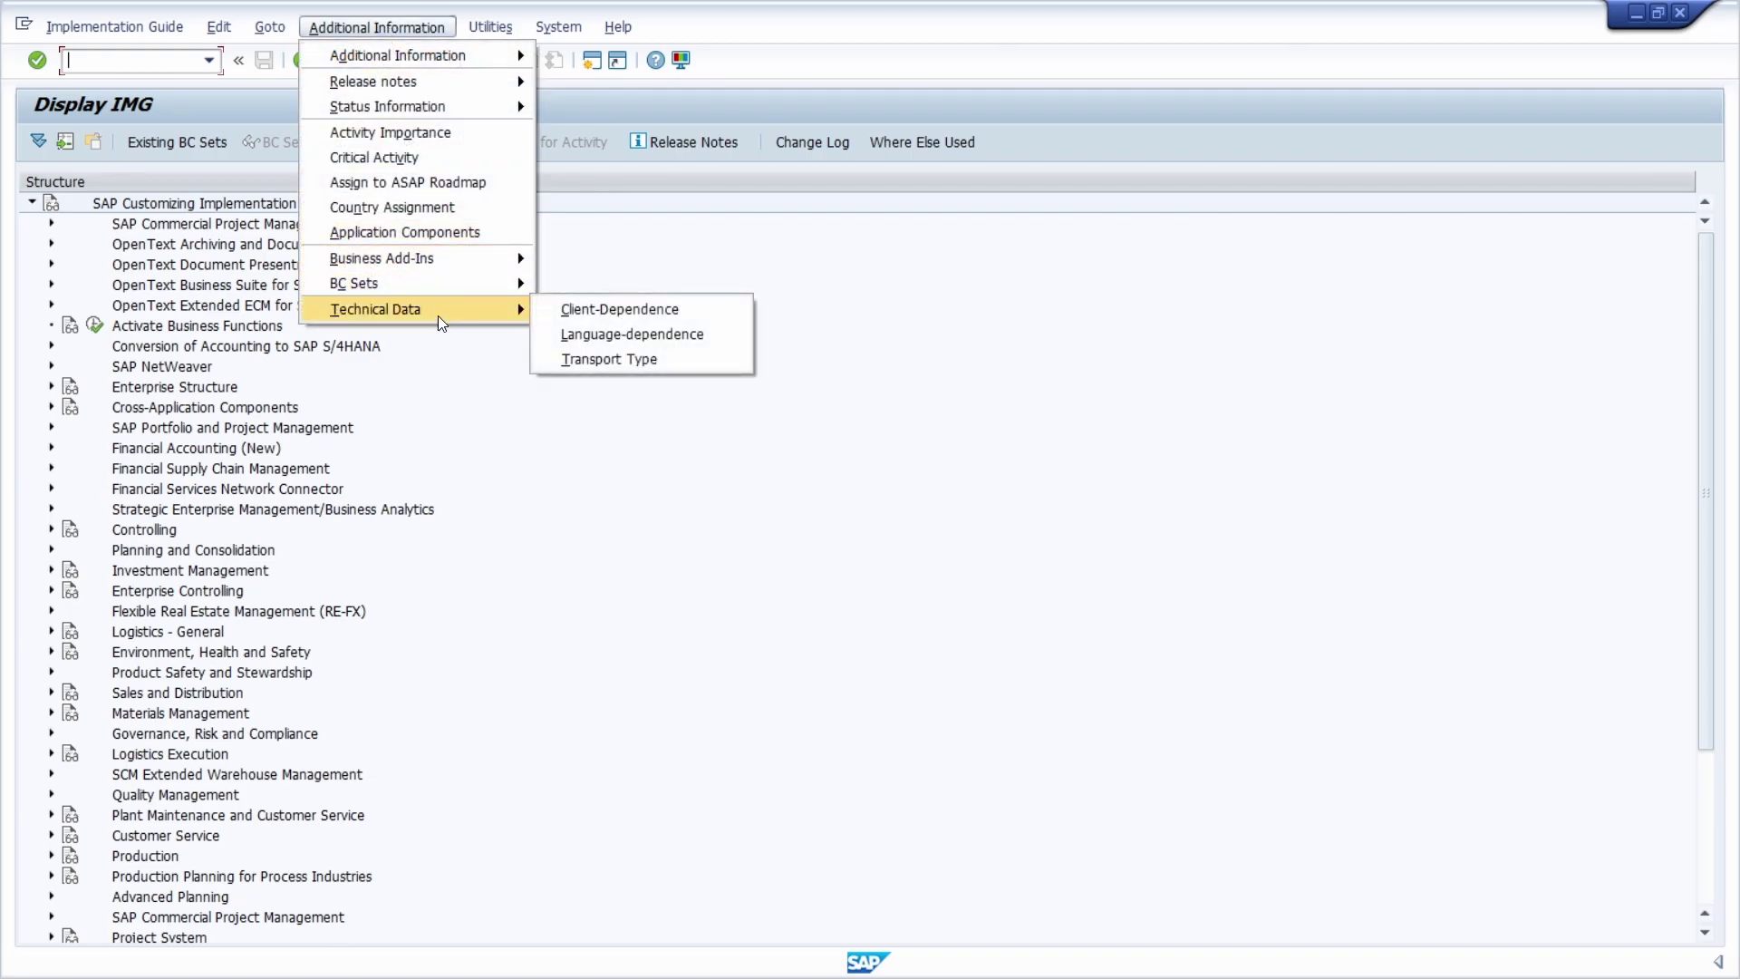
{"action": "left_click", "coordinate": [676, 337]}
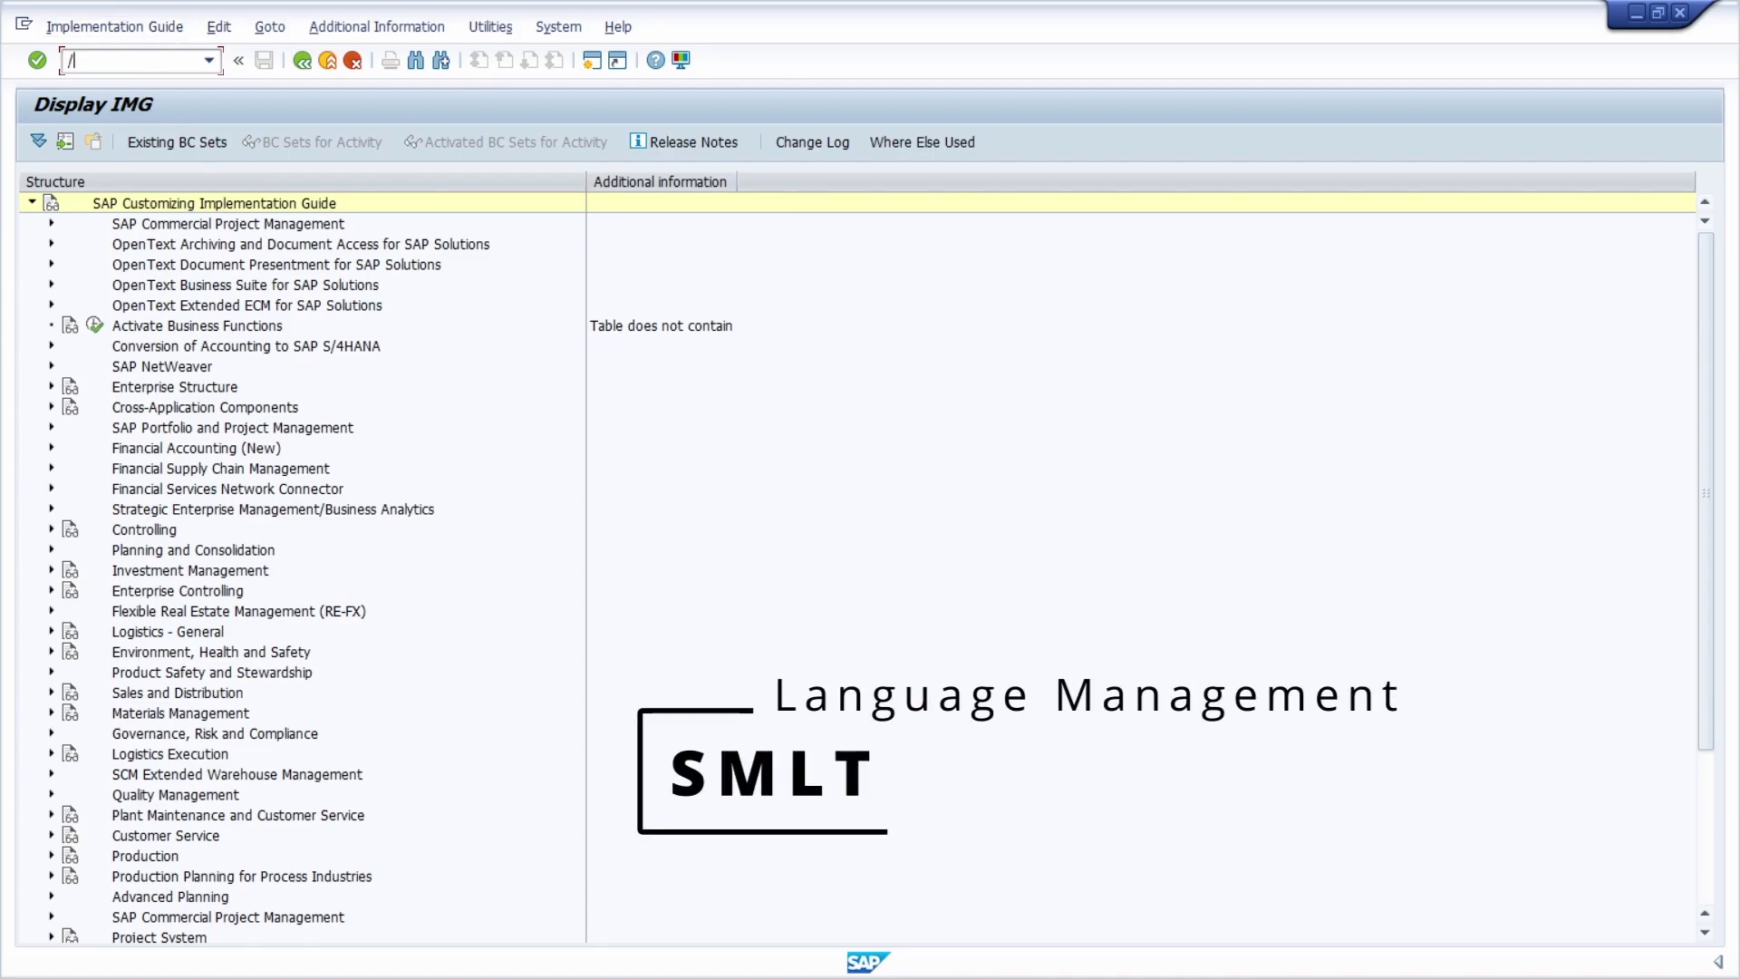
Open Language Management (SMLT), then Translation Statistics (SLLS).
{"action": "type", "text": "/nsmlt"}
{"action": "key", "text": "Return"}
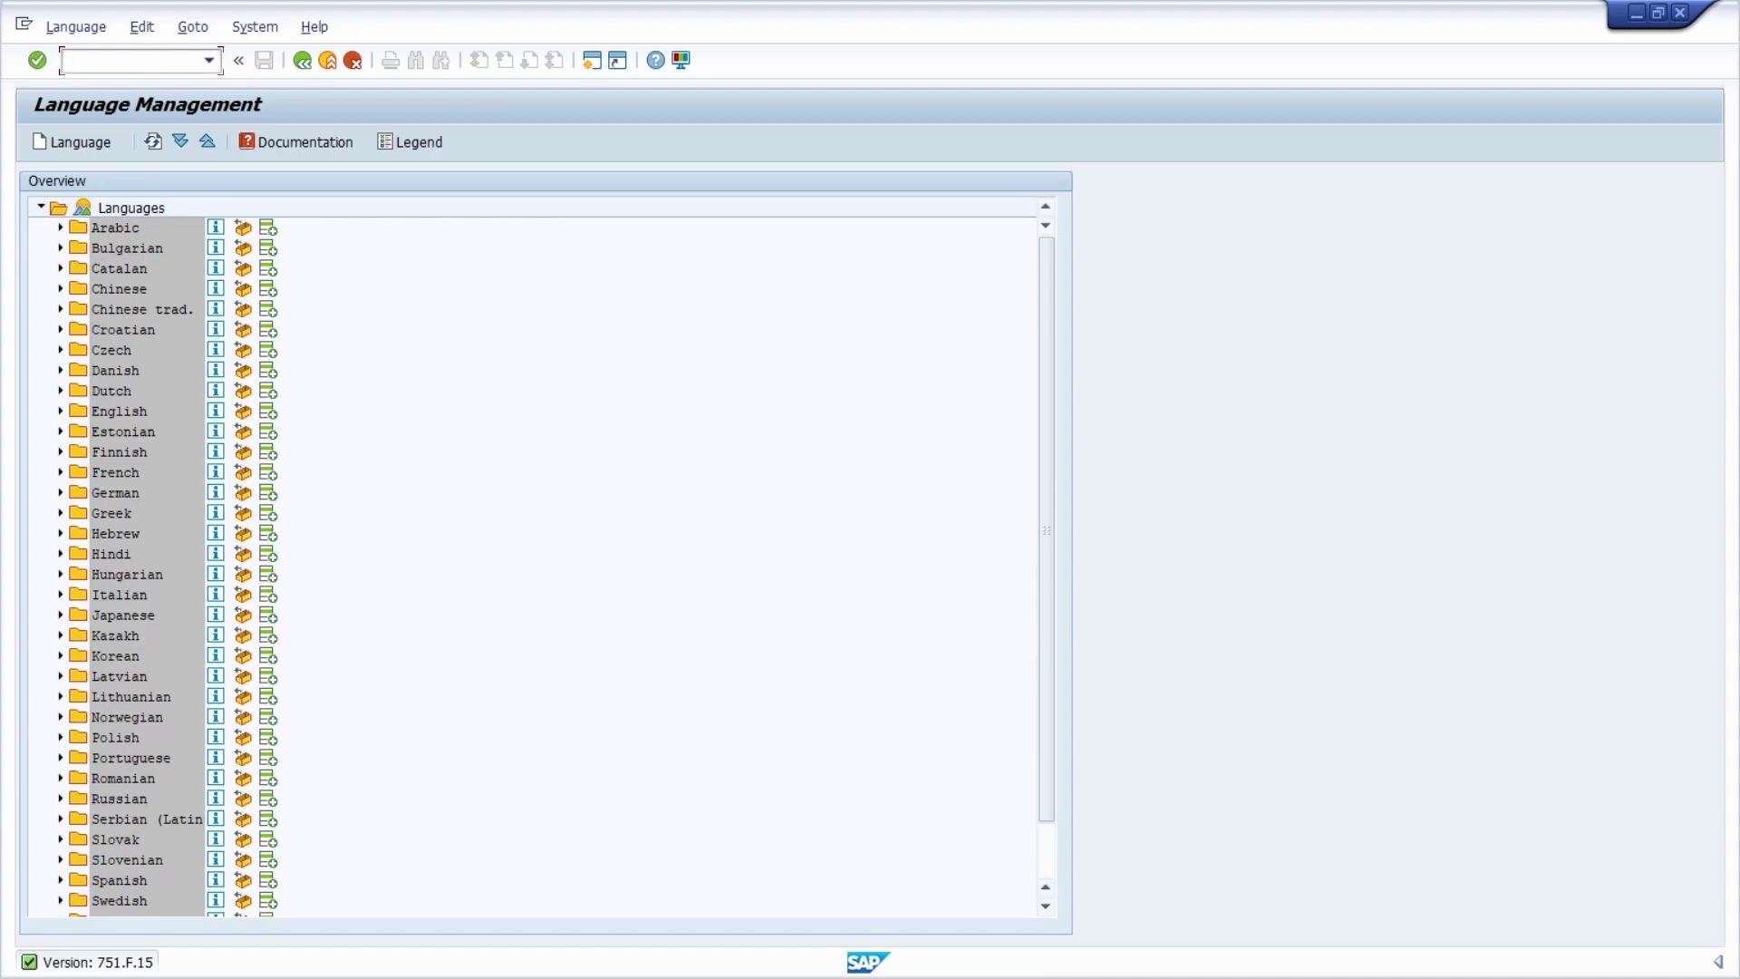
{"action": "type", "text": "/nsl"}
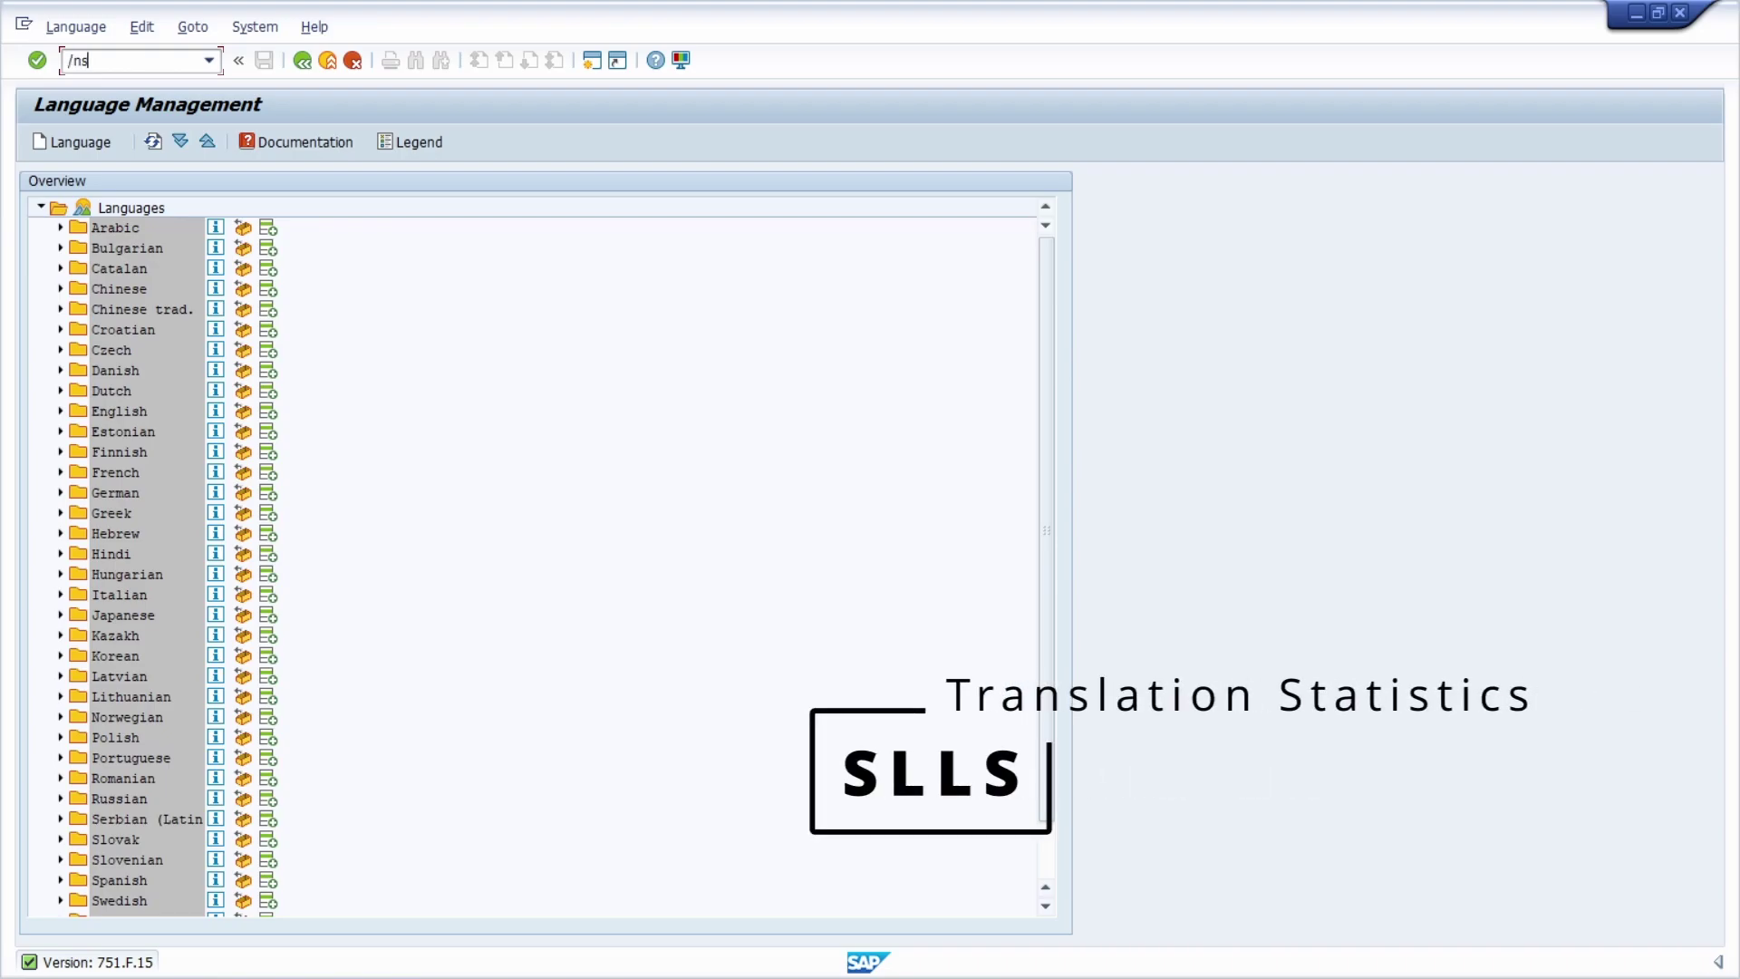
{"action": "type", "text": "s"}
{"action": "key", "text": "Return"}
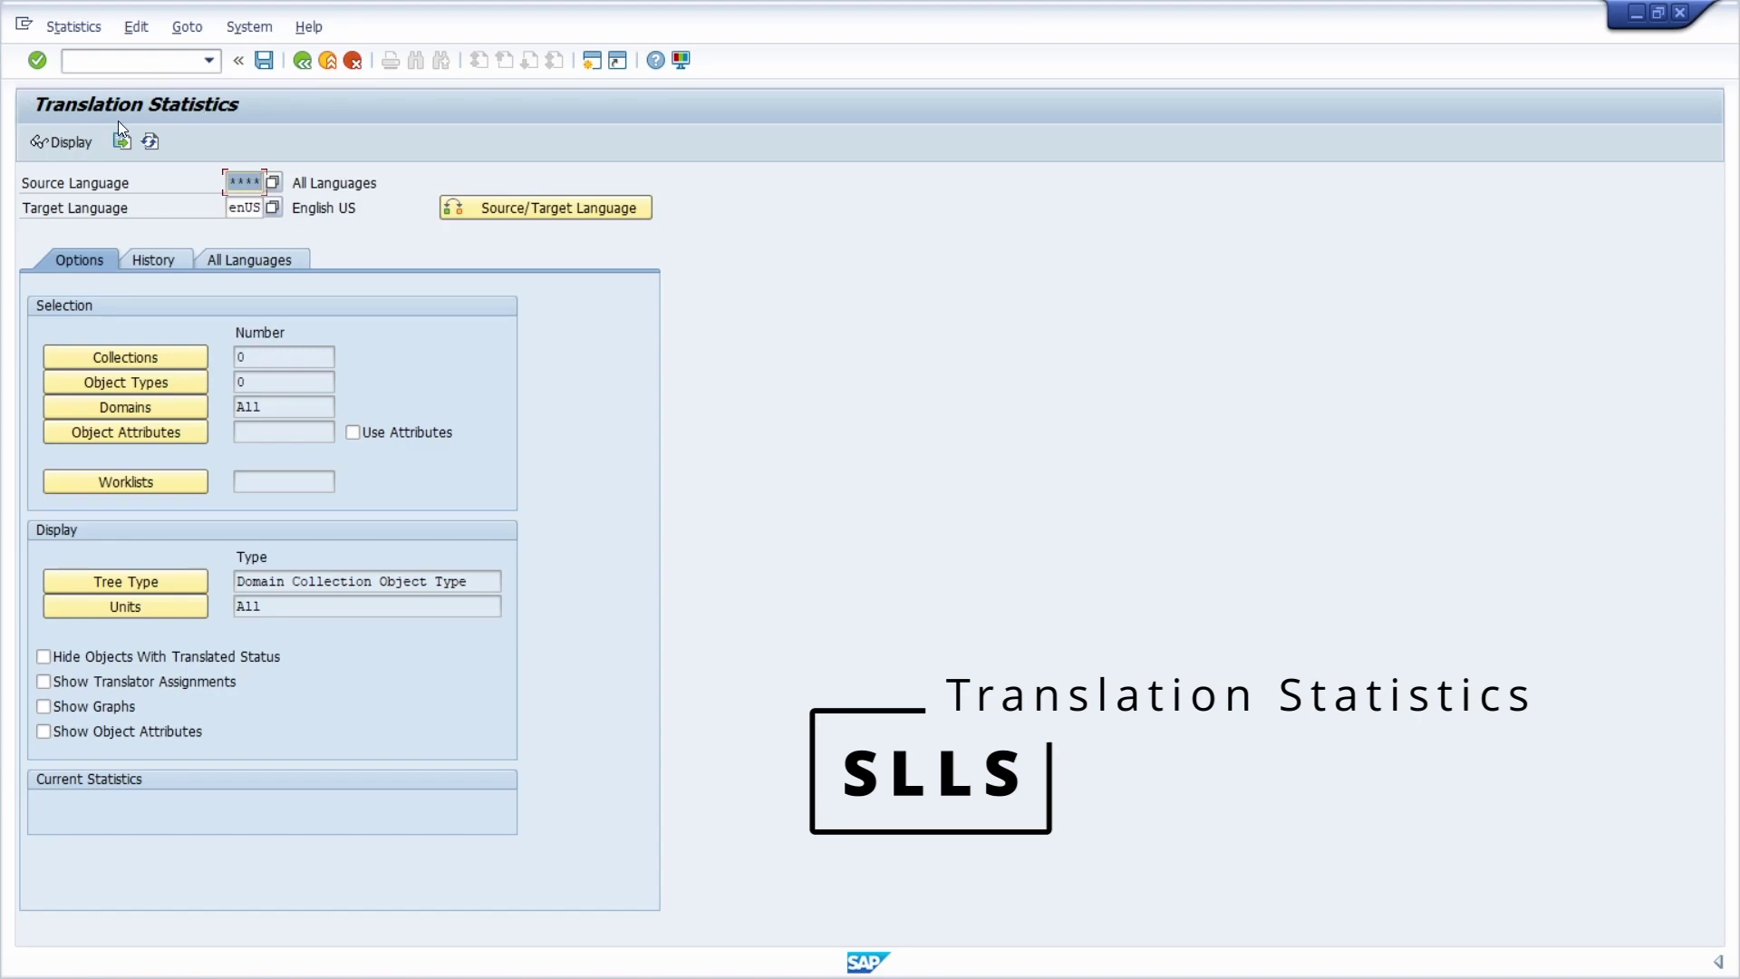
Open the Proposal Pool (SLPP) and enter /nse63 as the next transaction.
{"action": "left_click", "coordinate": [104, 60]}
{"action": "type", "text": "/nslpp"}
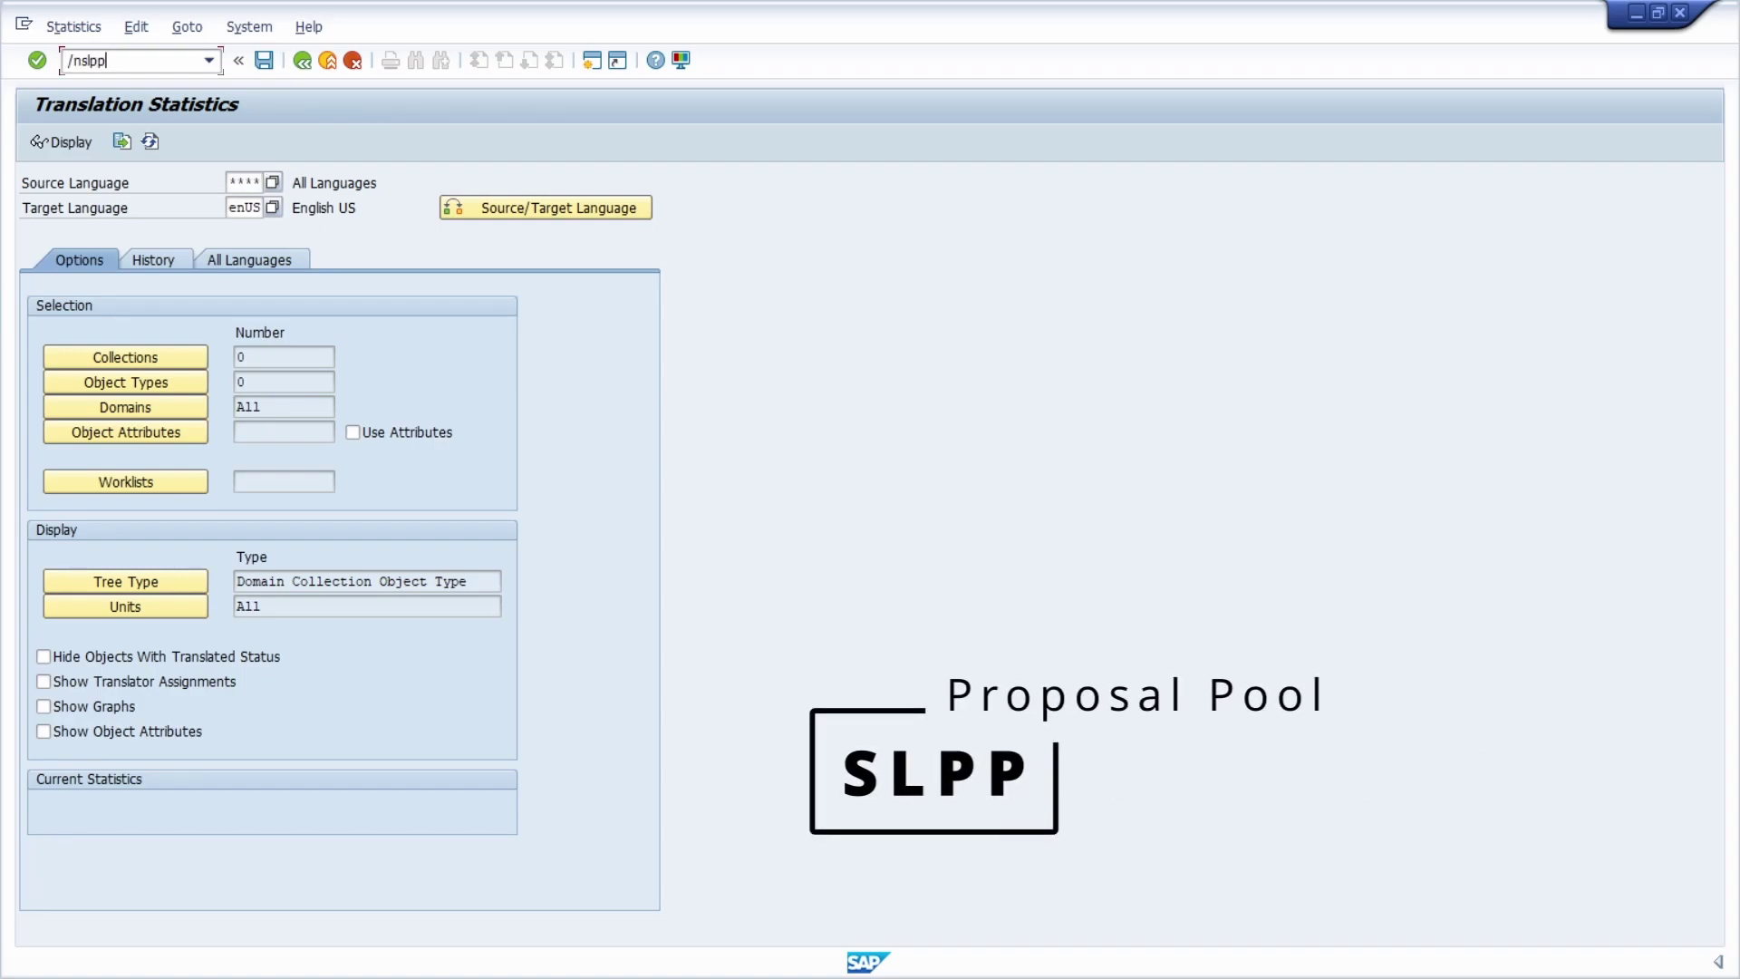
{"action": "key", "text": "Return"}
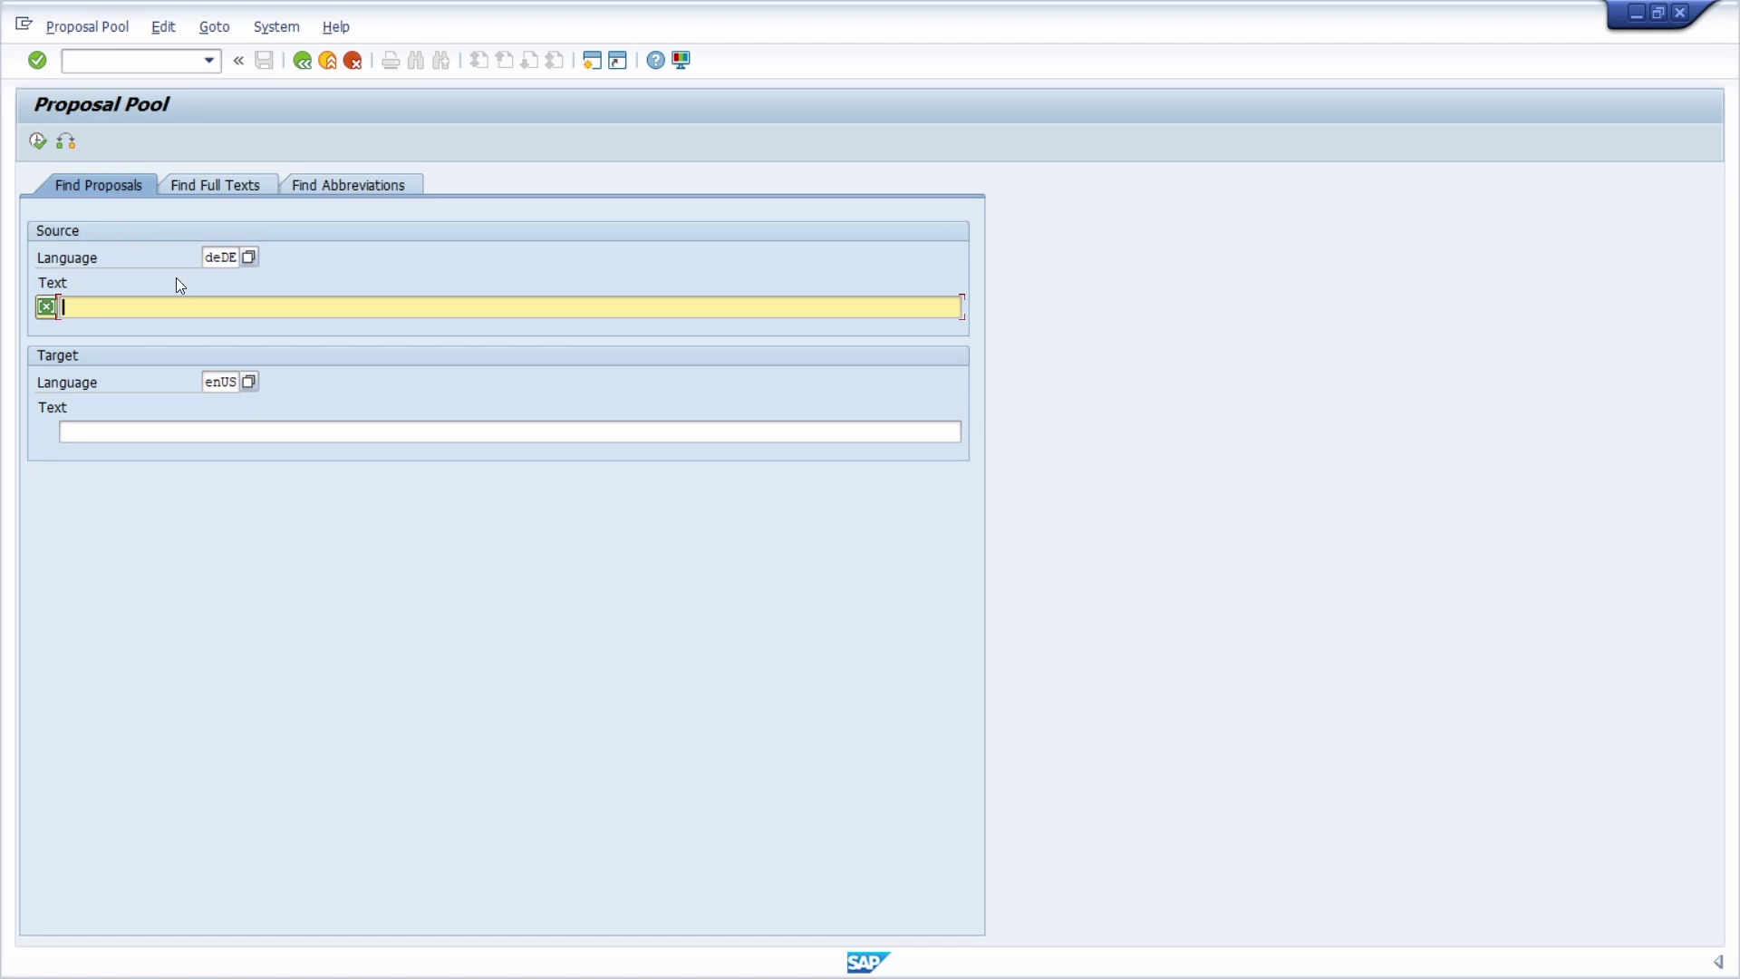
{"action": "left_click", "coordinate": [124, 62]}
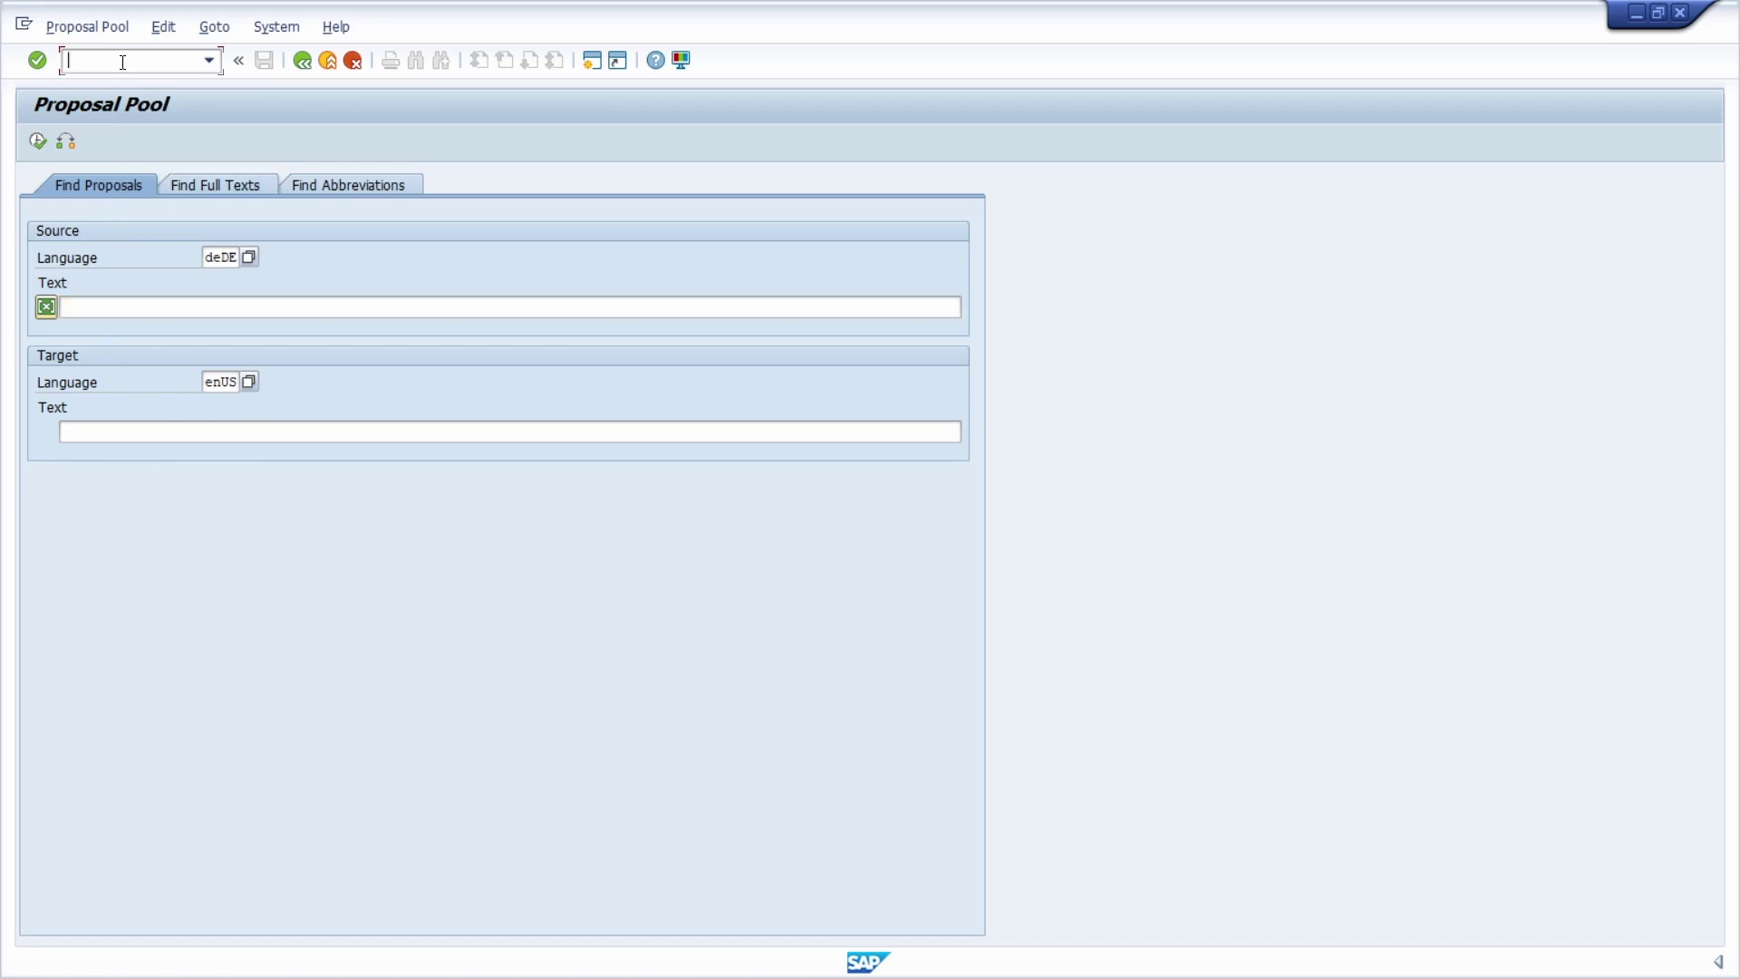
{"action": "type", "text": "/n"}
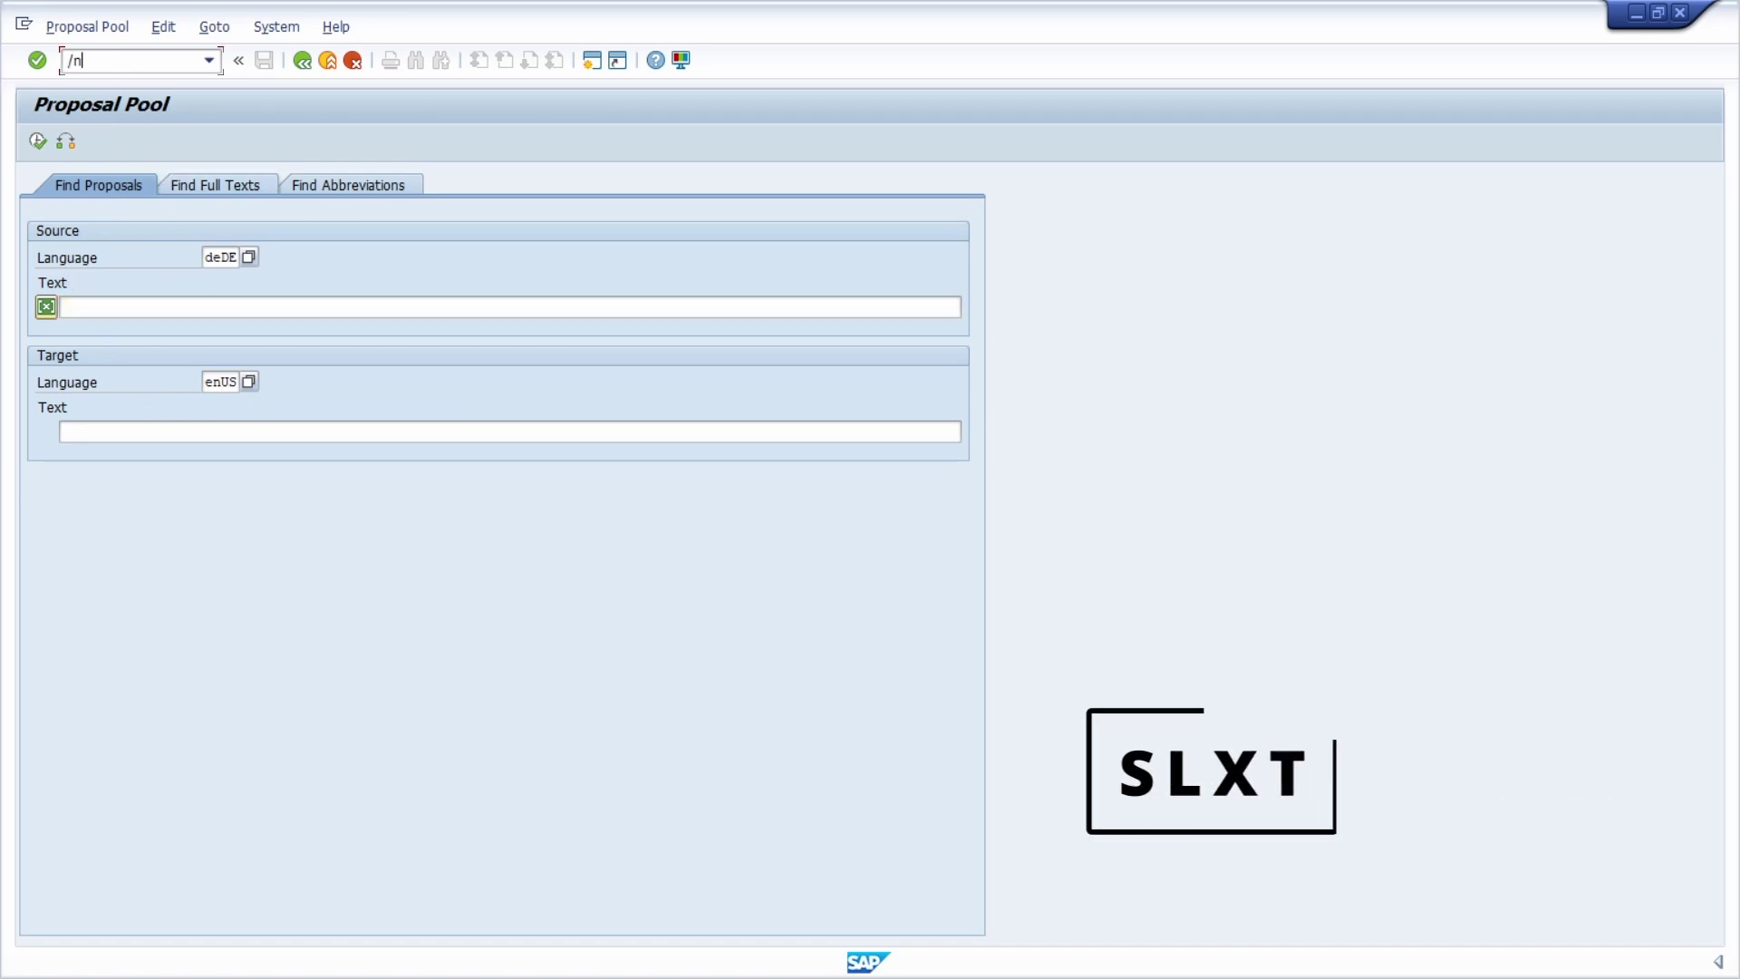
{"action": "type", "text": "se63"}
Open SE63 Translation Export, then Language Export (SMLT_EX).
{"action": "key", "text": "Return"}
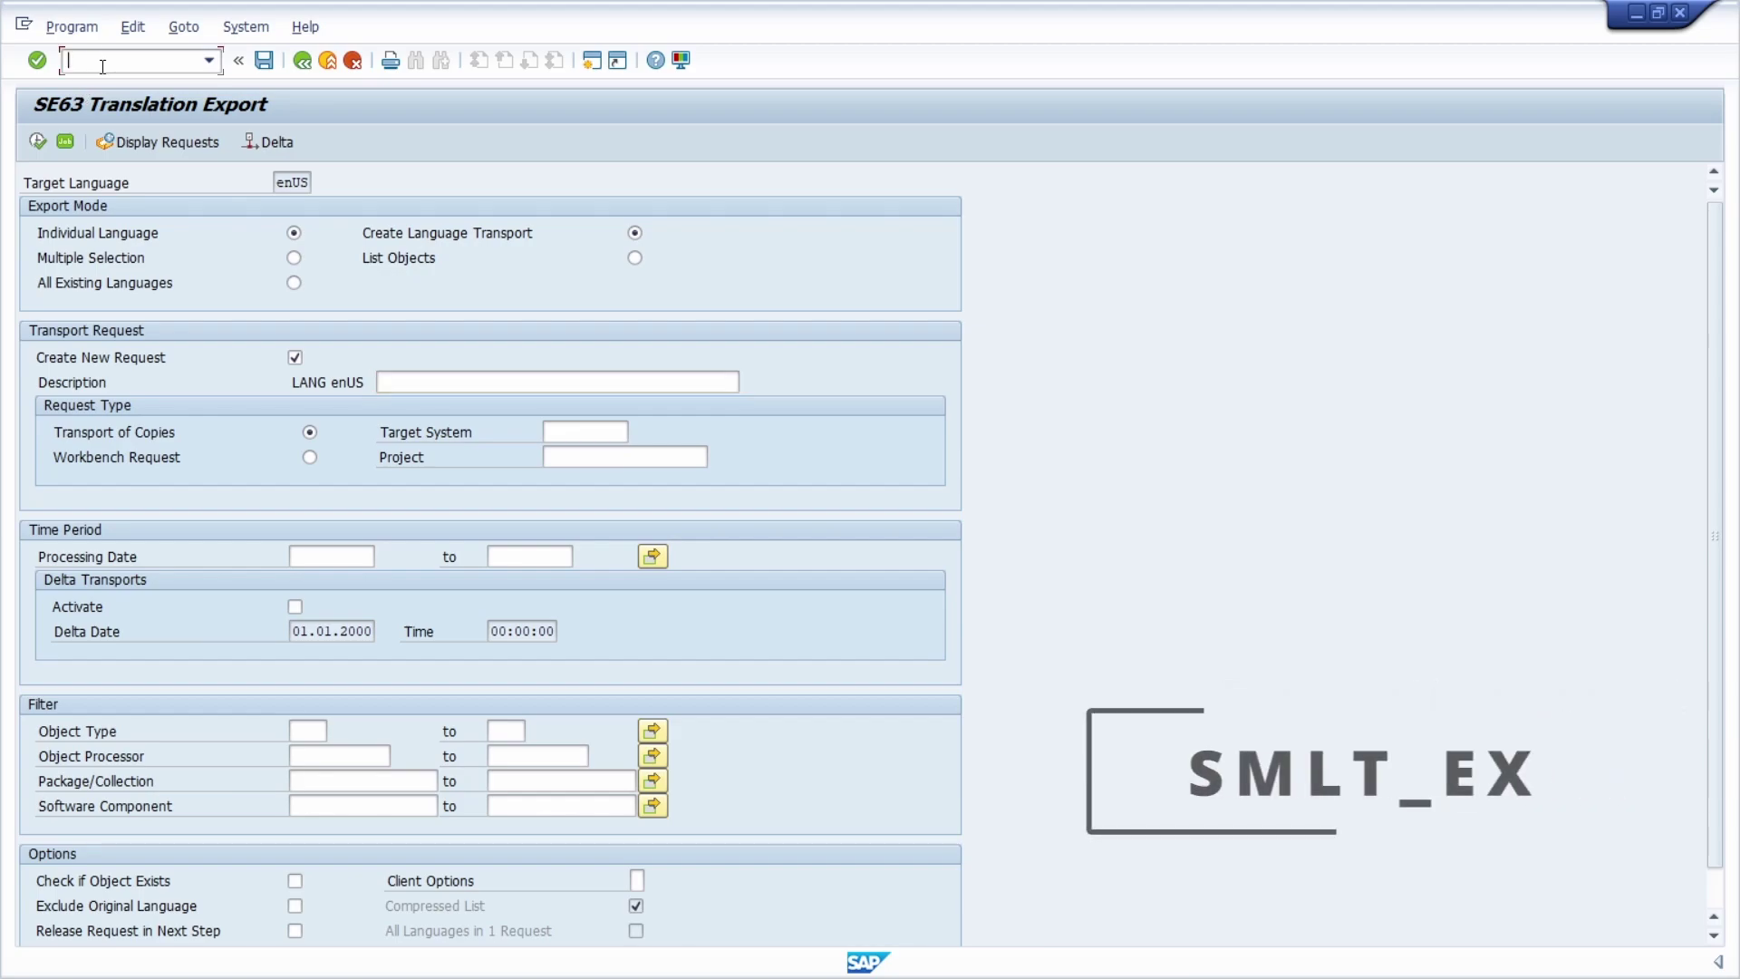
{"action": "type", "text": "/nsmlt_"}
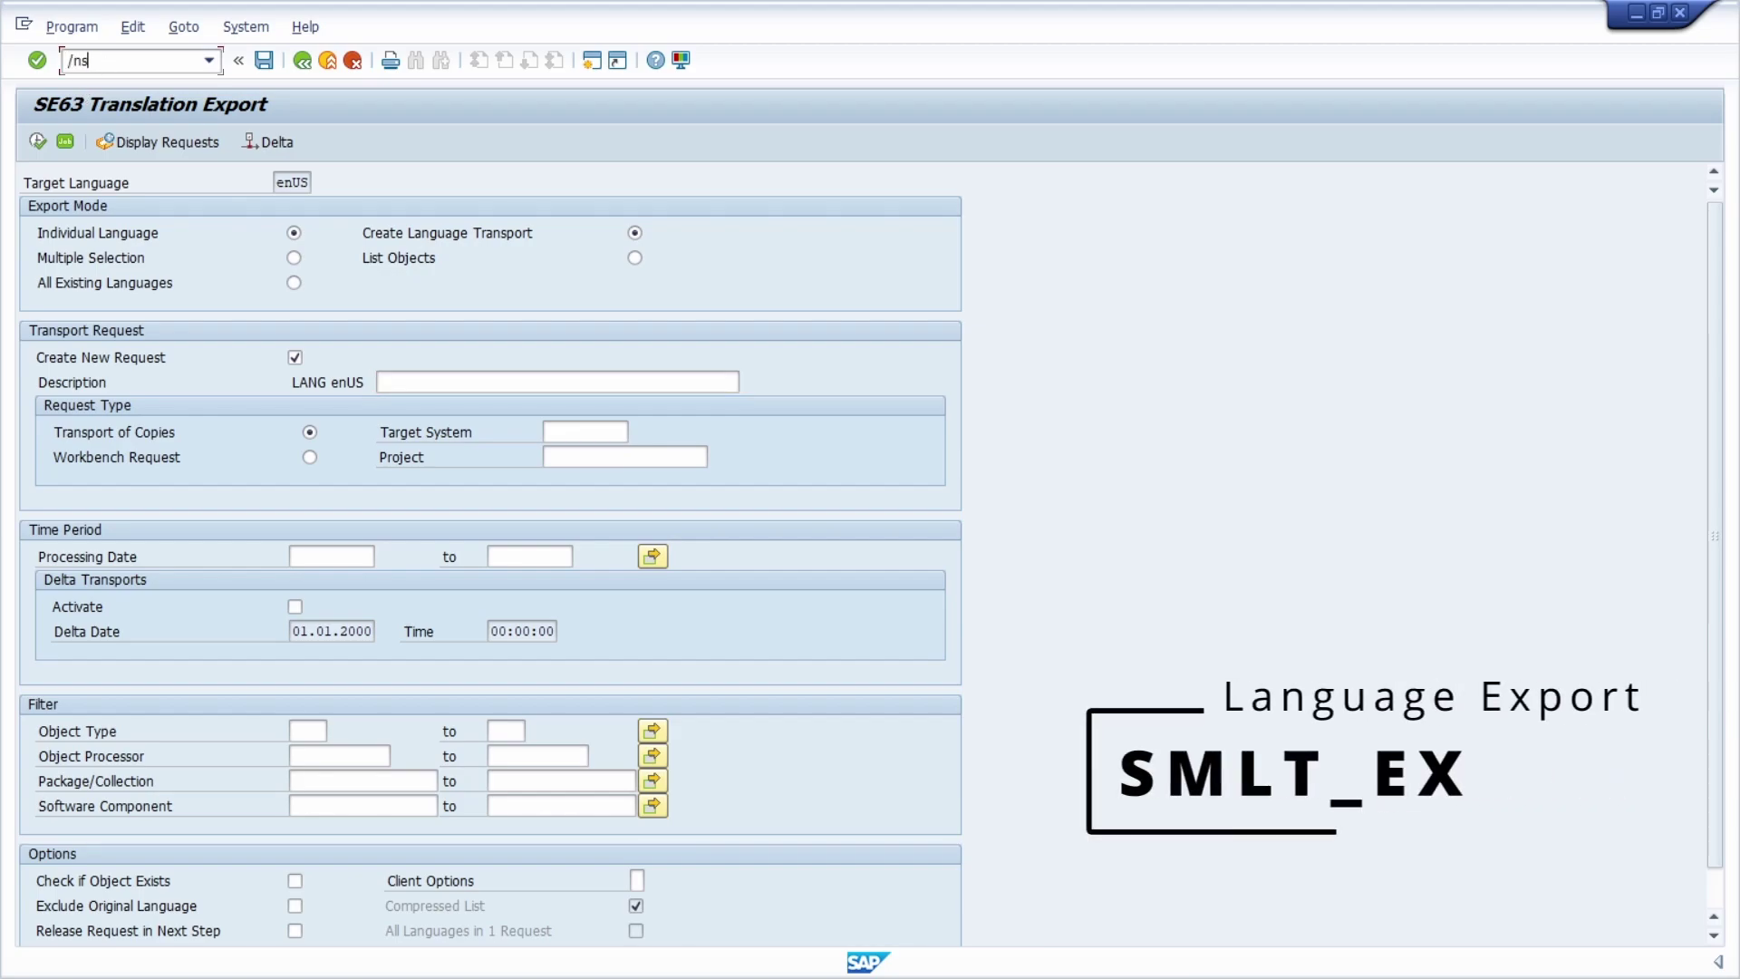
{"action": "type", "text": "ex"}
{"action": "key", "text": "Return"}
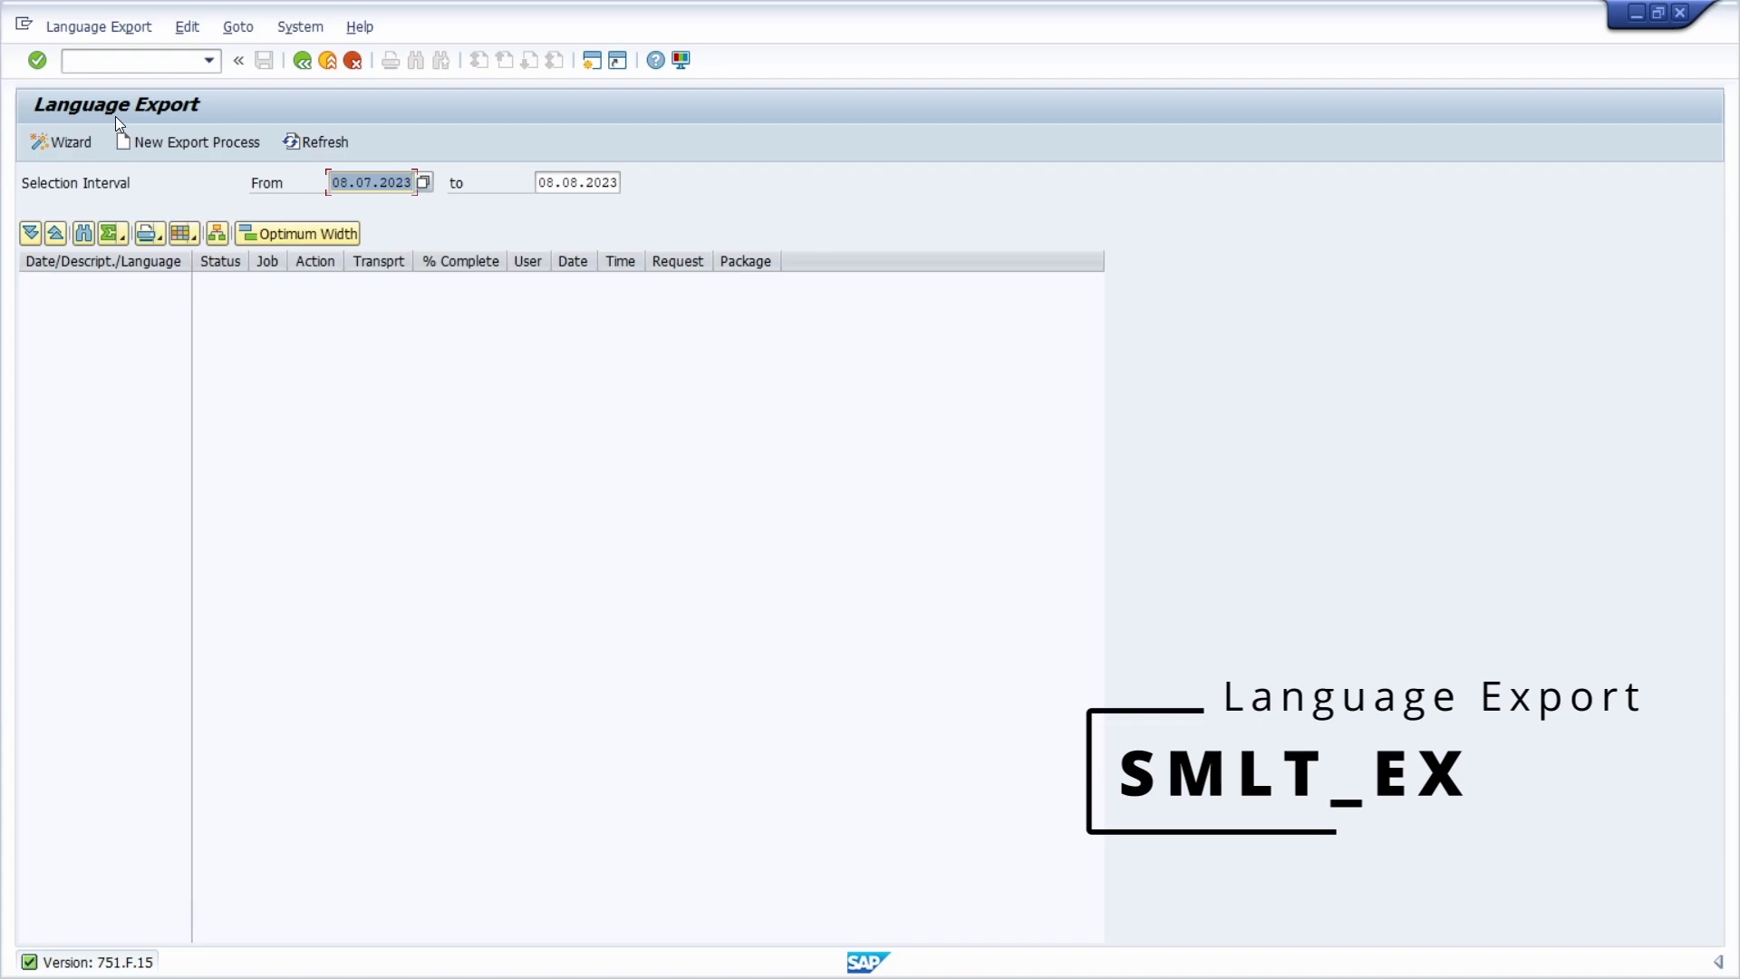
Open the SQ07 query language comparison, then enter /nse01 as the next transaction.
{"action": "left_click", "coordinate": [110, 72]}
{"action": "type", "text": "/"}
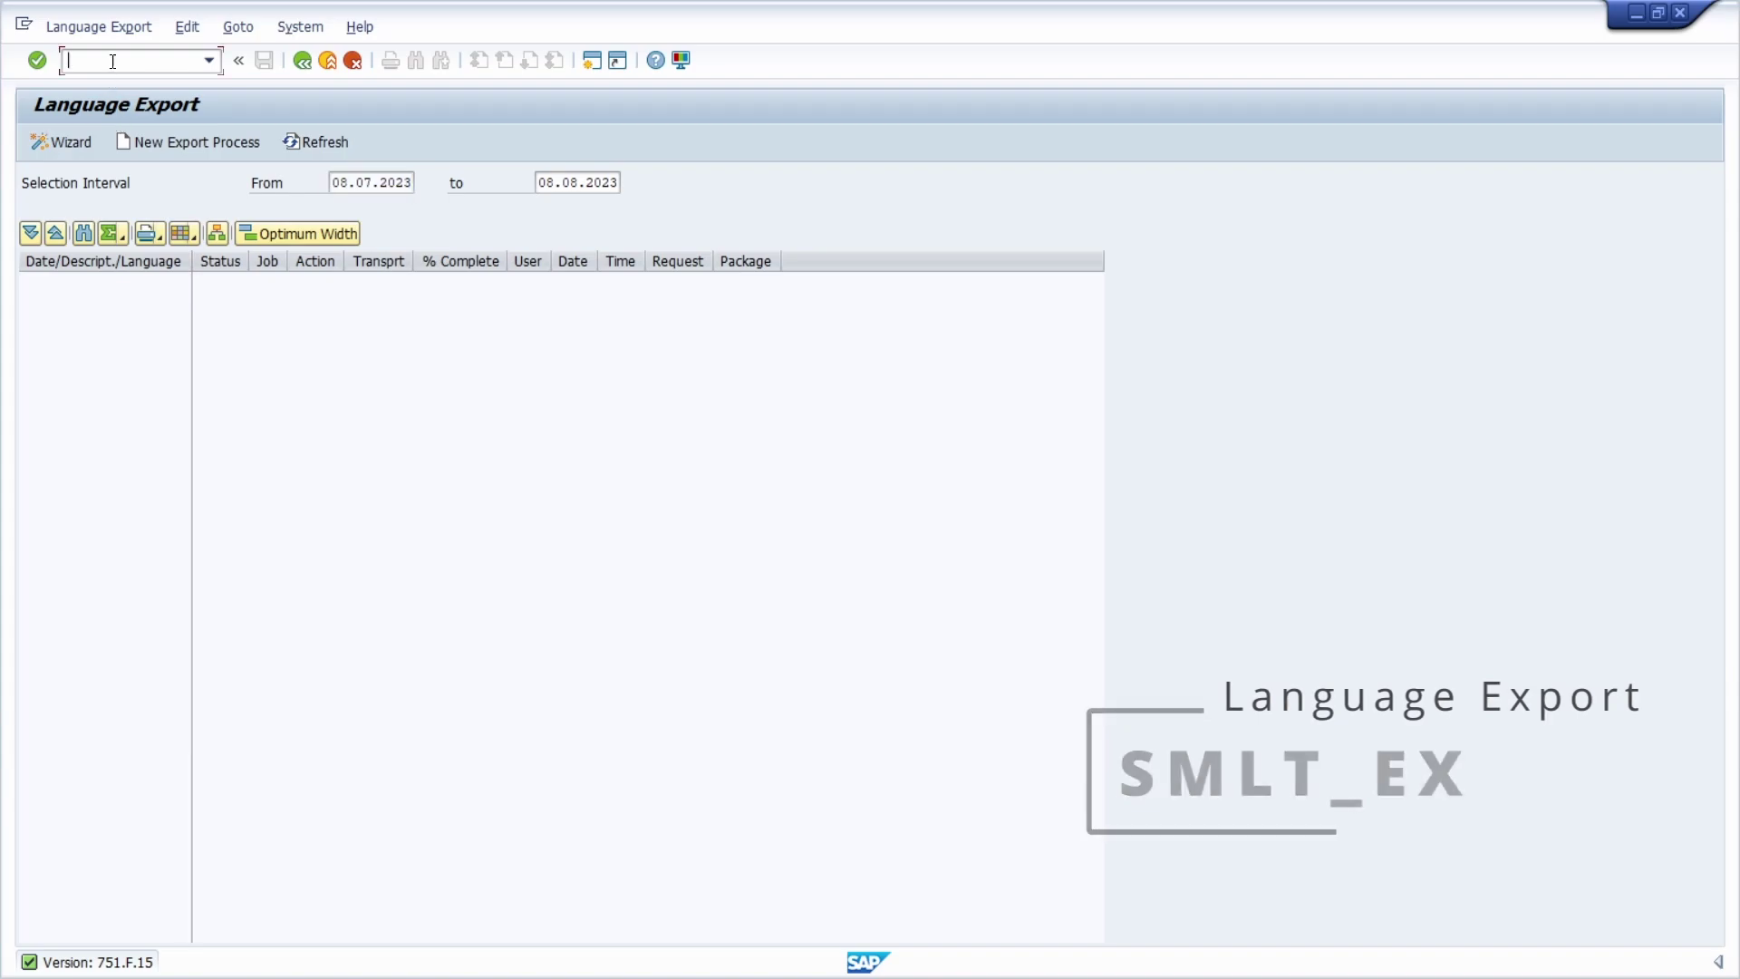
{"action": "type", "text": "nsq07"}
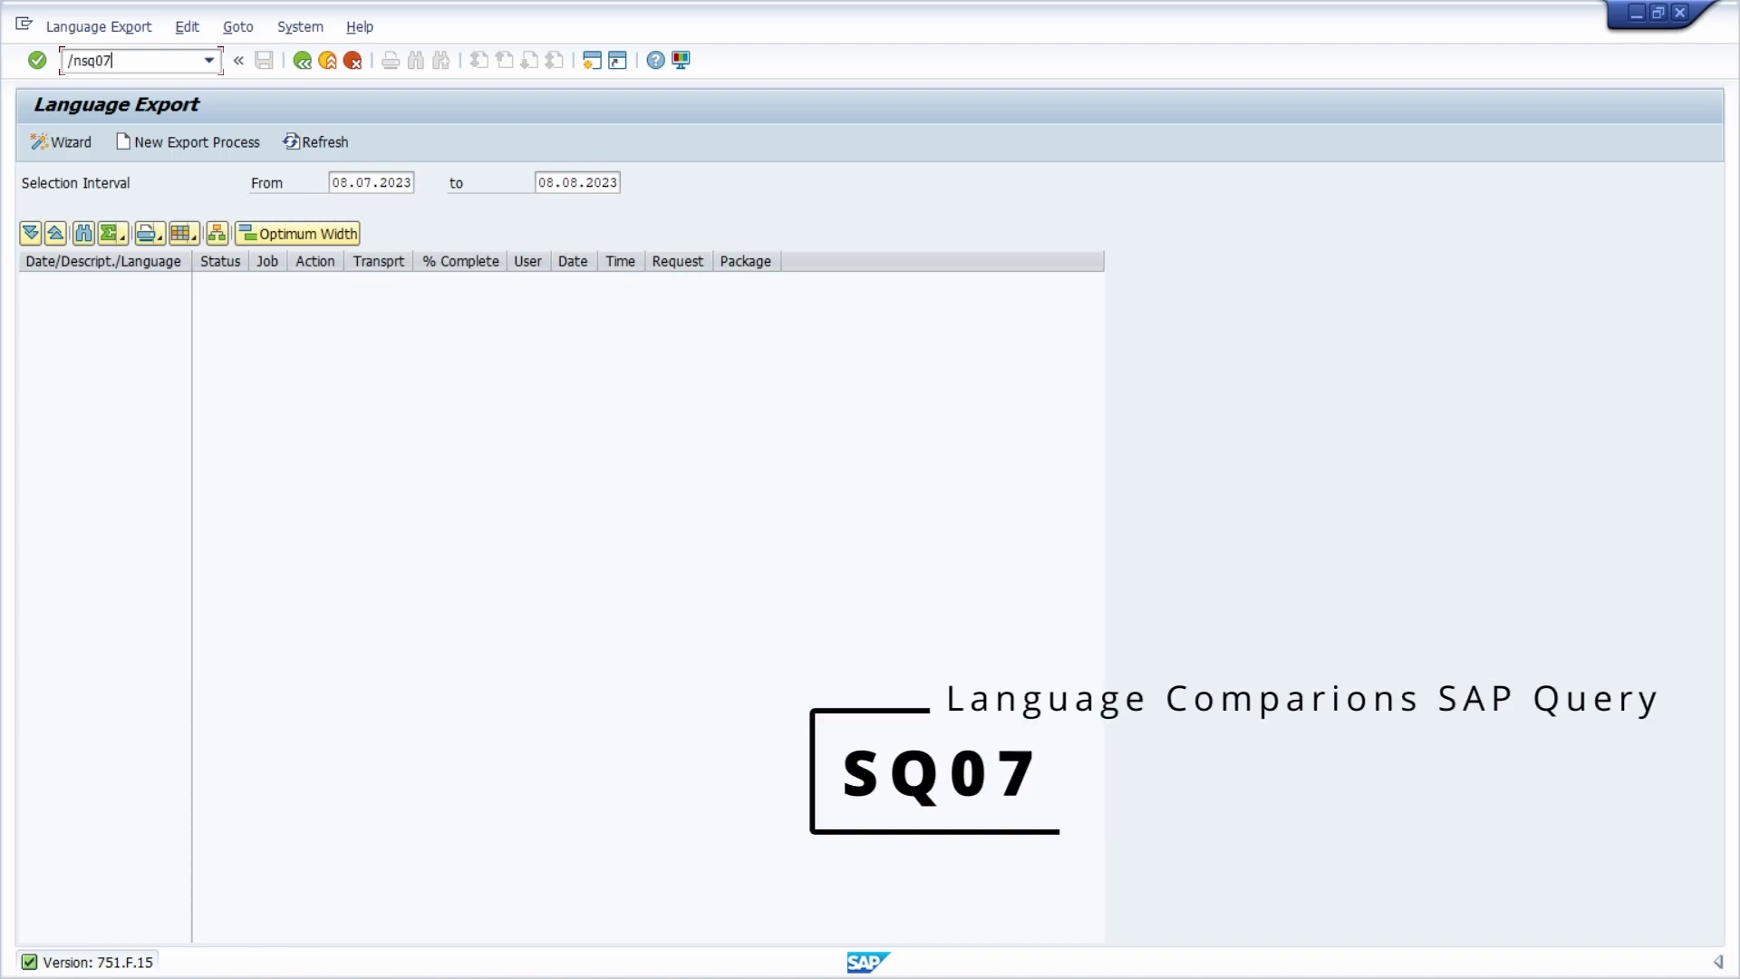
{"action": "key", "text": "Return"}
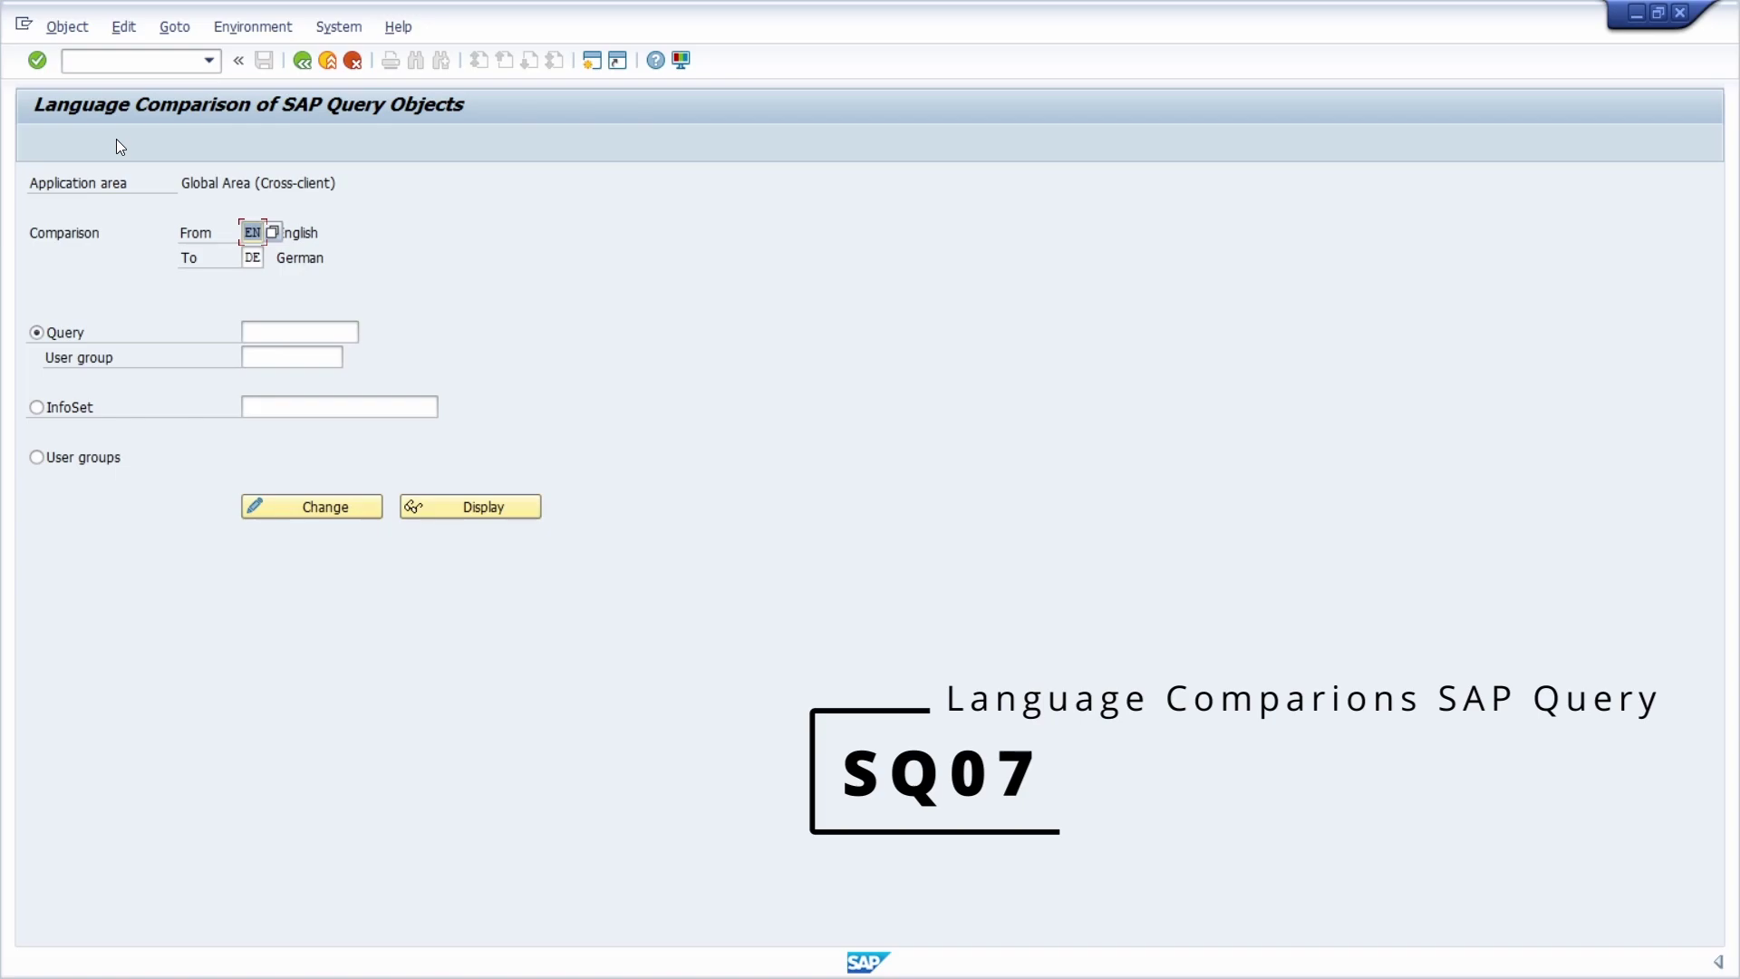
{"action": "left_click", "coordinate": [108, 59]}
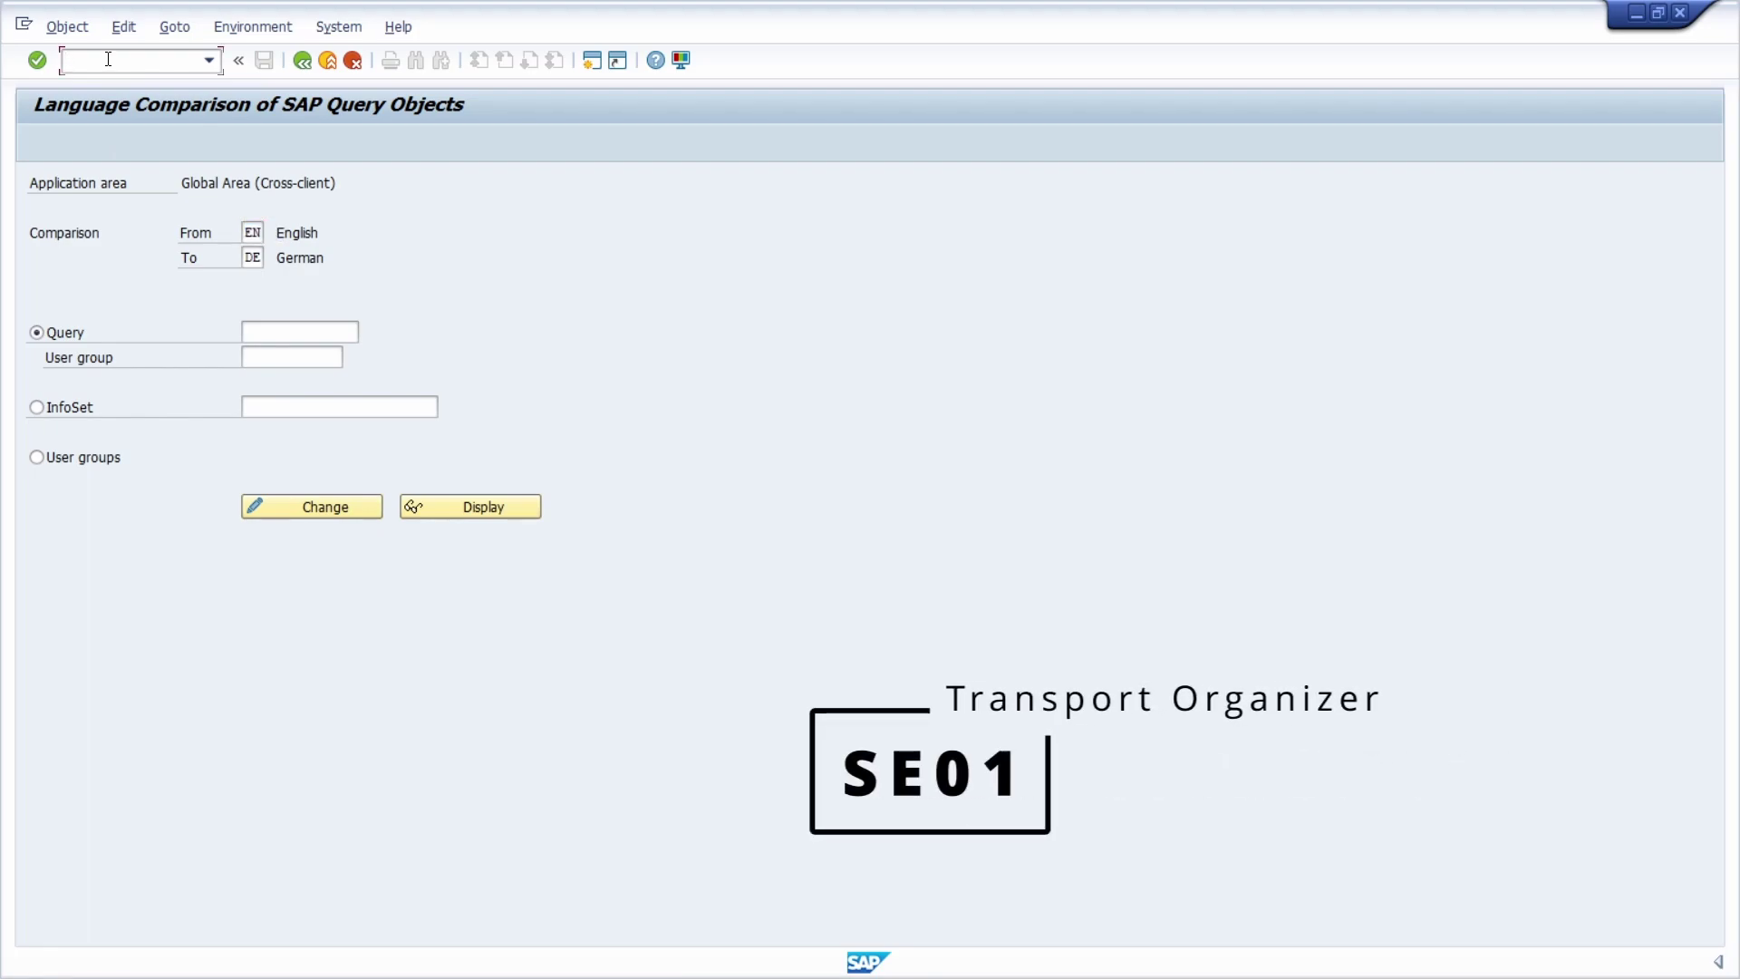
{"action": "type", "text": "/nse01"}
Run /nse01 to show the Transport Organizer extended view with 0 transports and 1 repair.
{"action": "key", "text": "Return"}
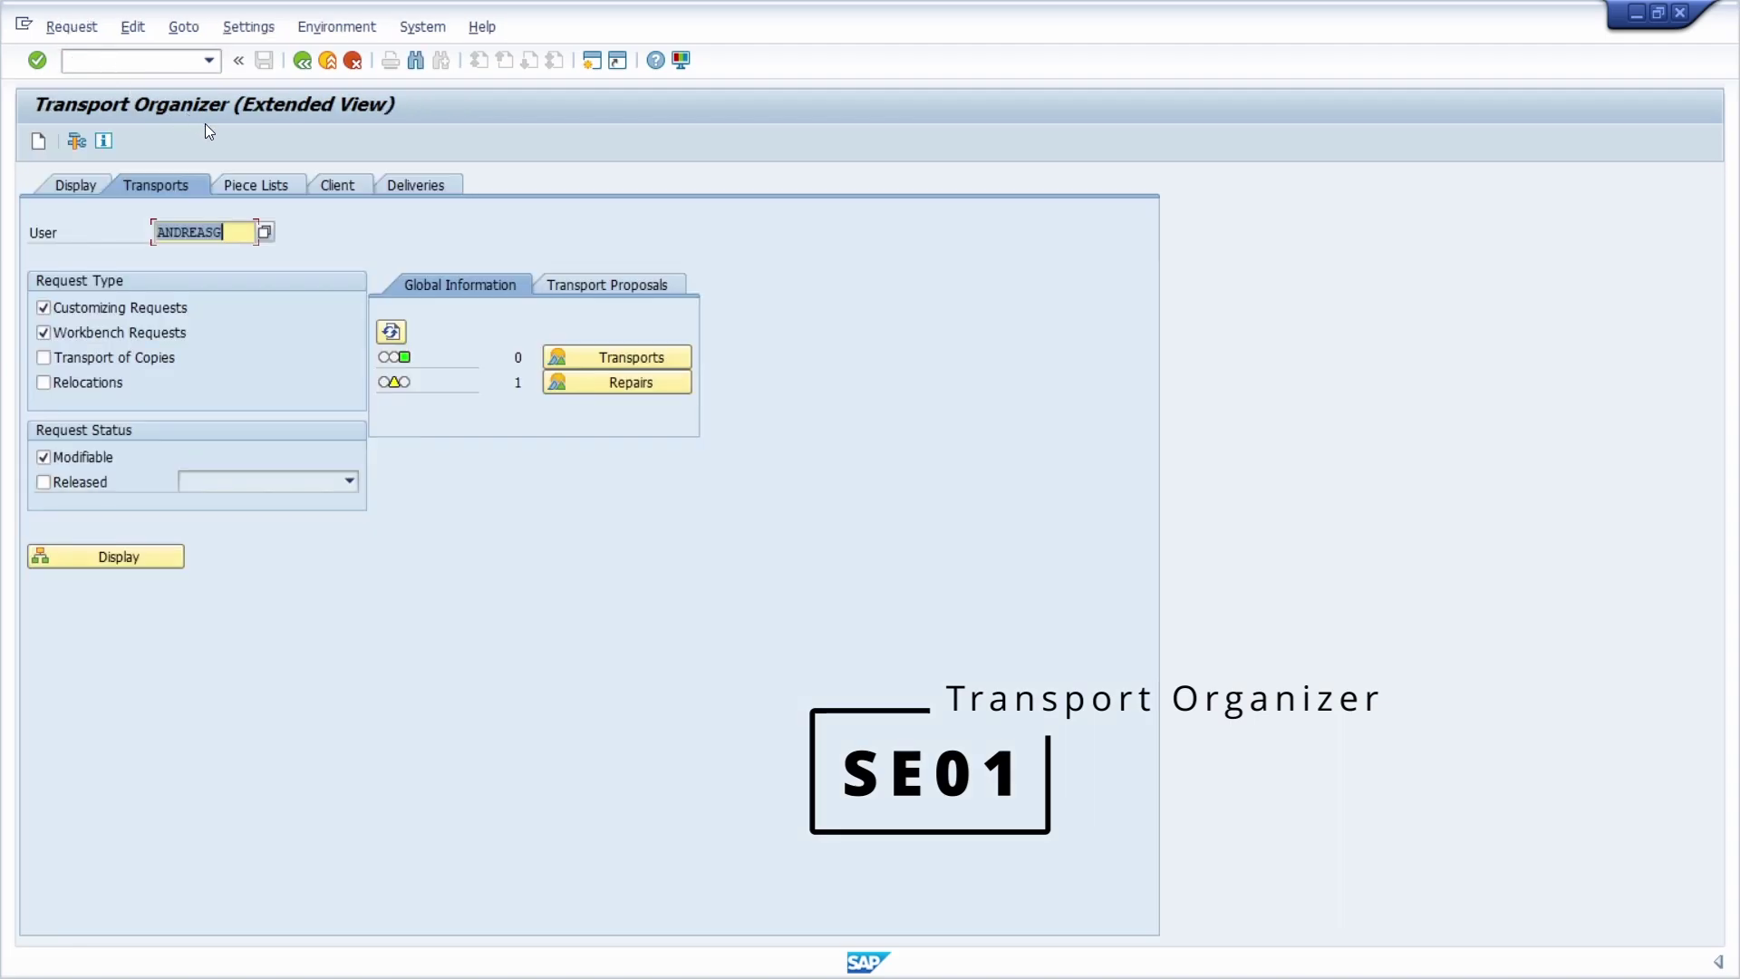